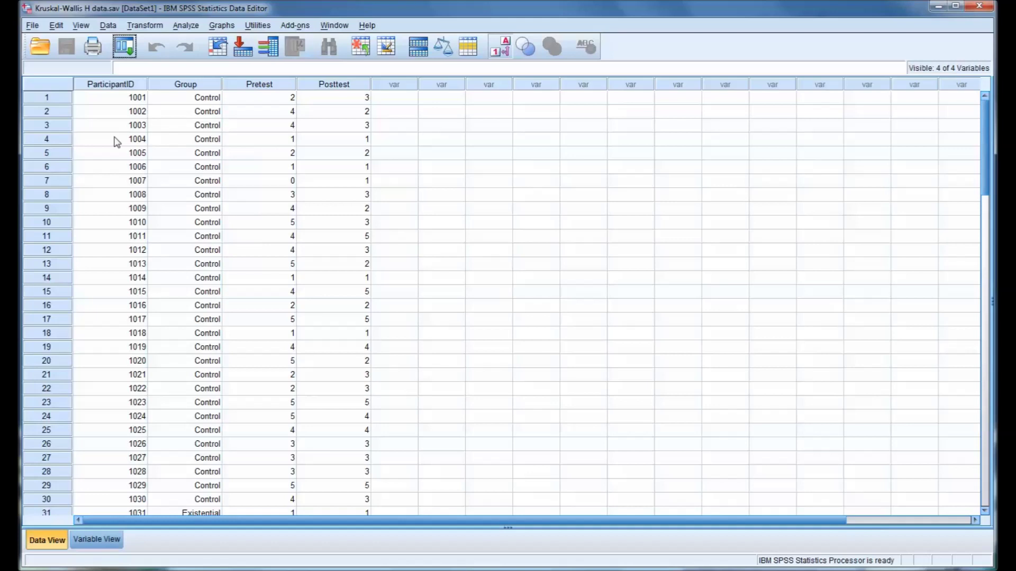
- Point out the ParticipantID and Group columns while scrolling through the cases
{"action": "left_click", "coordinate": [113, 87]}
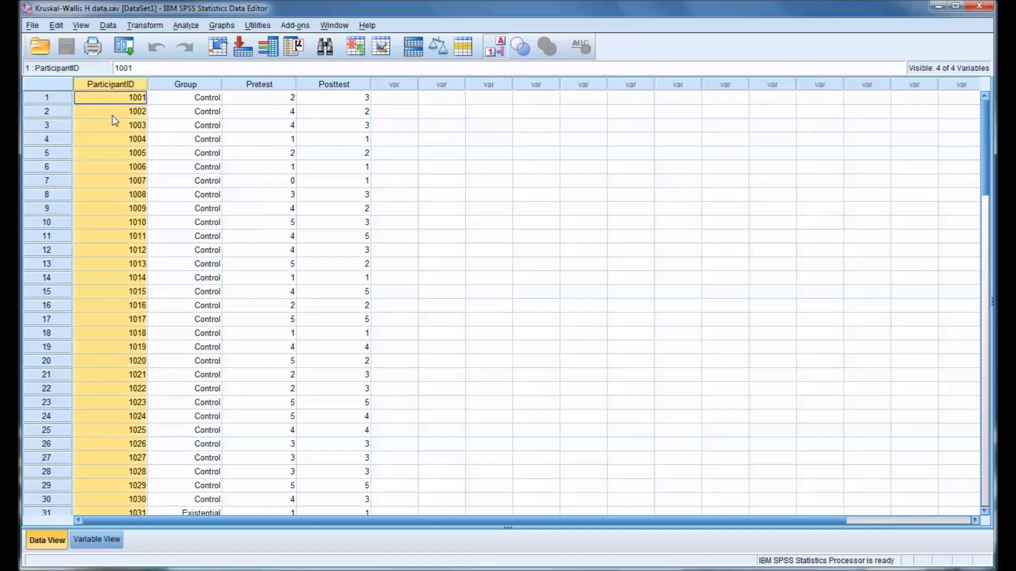
{"action": "scroll", "coordinate": [114, 147], "scroll_direction": "down", "scroll_amount": 2}
{"action": "scroll", "coordinate": [115, 148], "scroll_direction": "down", "scroll_amount": 20}
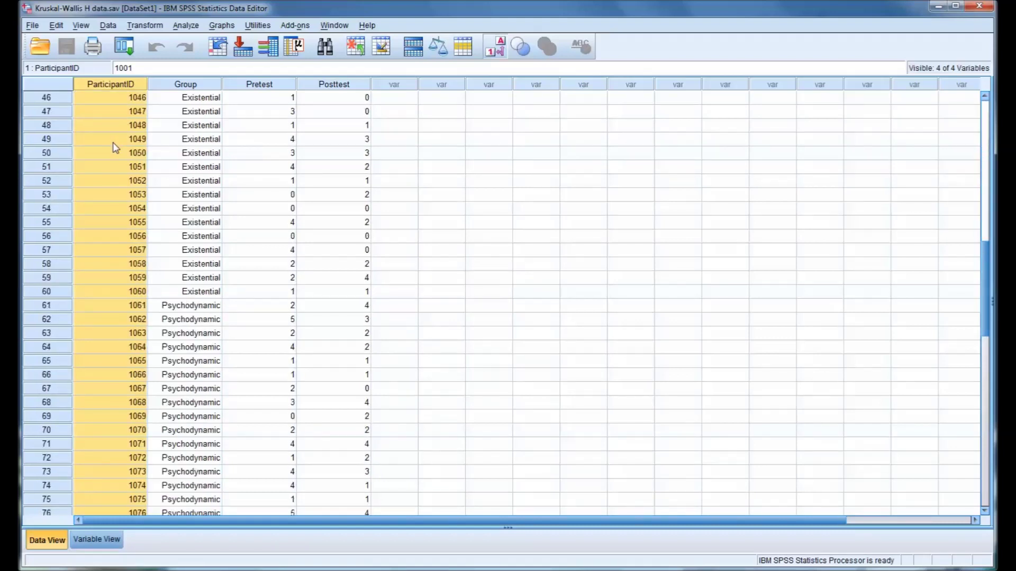
{"action": "scroll", "coordinate": [117, 151], "scroll_direction": "up", "scroll_amount": 17}
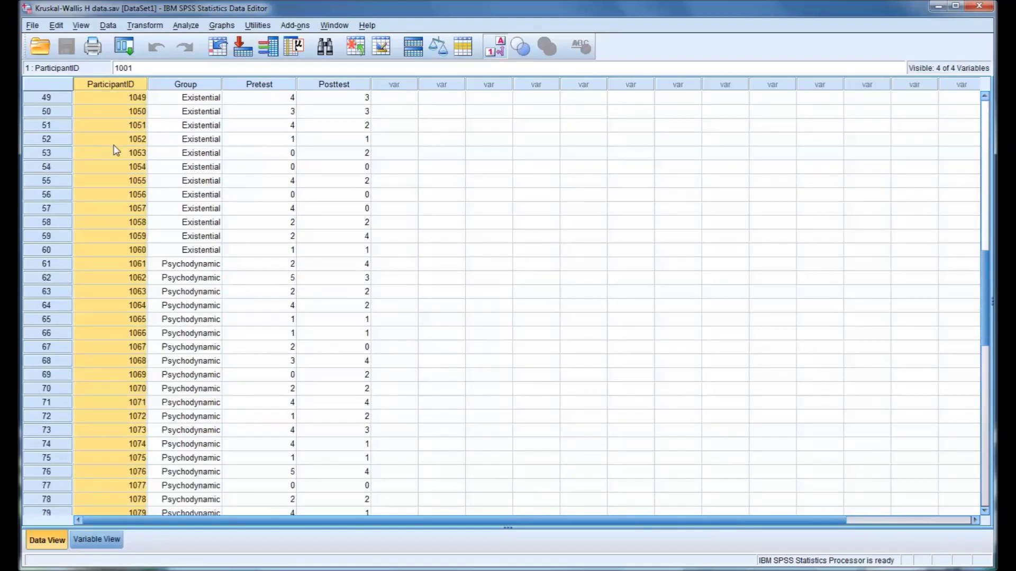
{"action": "scroll", "coordinate": [116, 150], "scroll_direction": "up", "scroll_amount": 5}
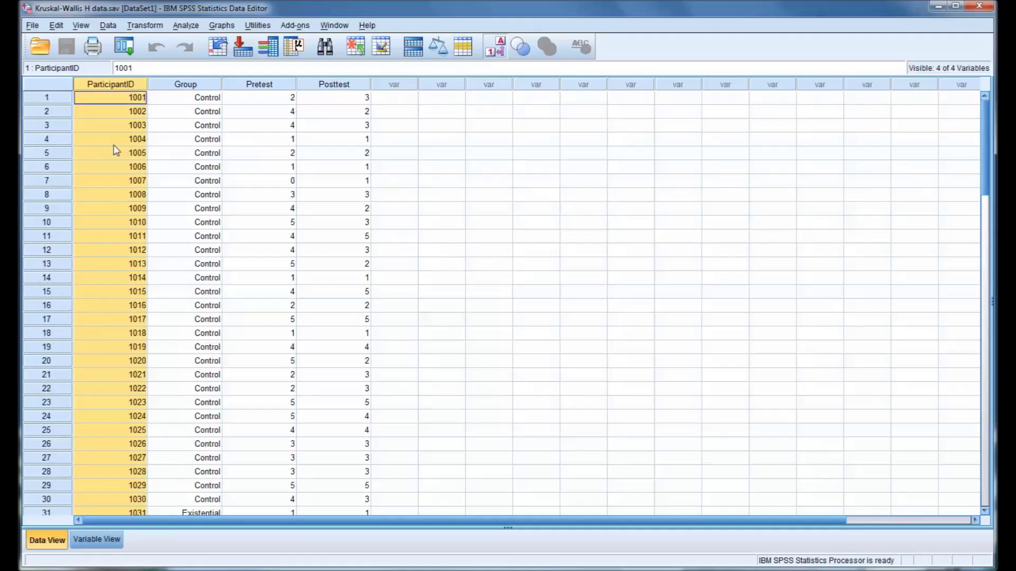
{"action": "left_click", "coordinate": [188, 86]}
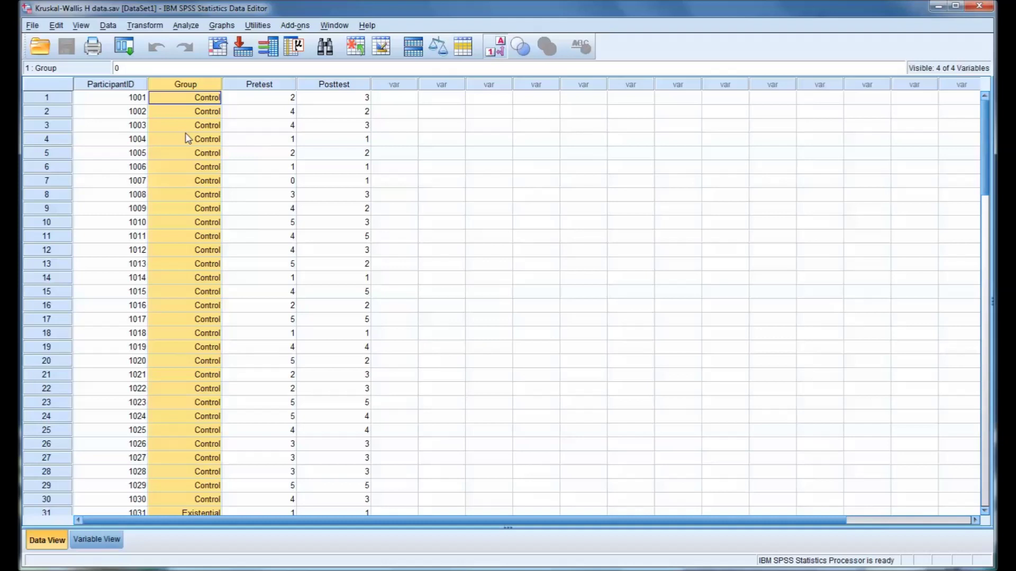
{"action": "scroll", "coordinate": [188, 139], "scroll_direction": "down", "scroll_amount": 11}
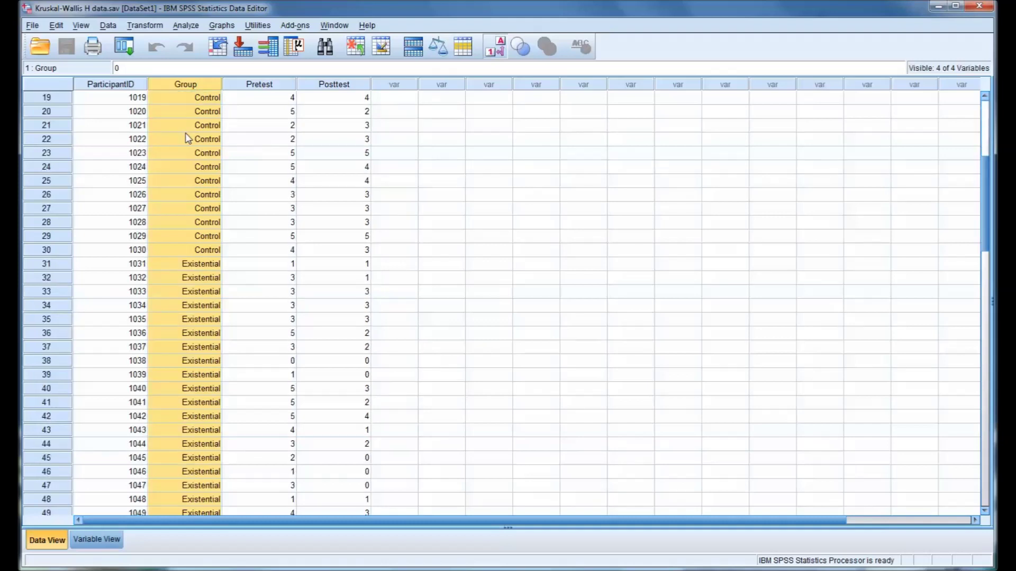
{"action": "scroll", "coordinate": [187, 139], "scroll_direction": "down", "scroll_amount": 5}
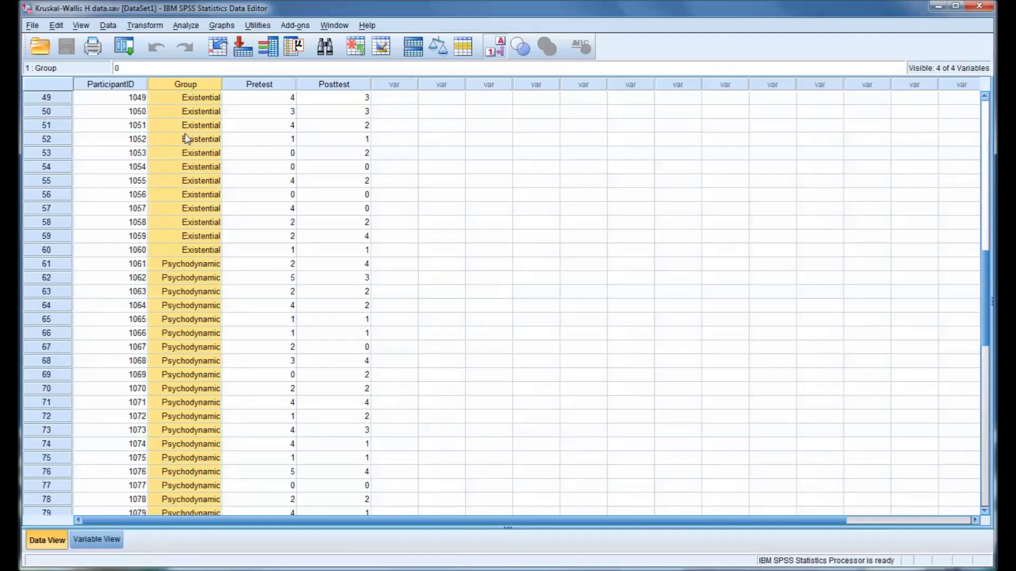
{"action": "scroll", "coordinate": [186, 138], "scroll_direction": "down", "scroll_amount": 4}
{"action": "scroll", "coordinate": [187, 139], "scroll_direction": "up", "scroll_amount": 14}
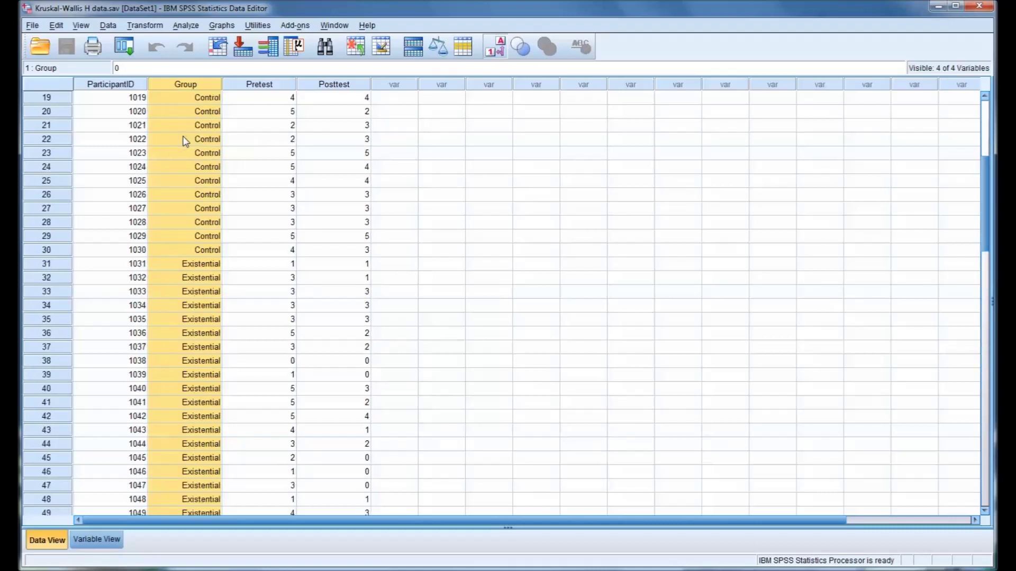
{"action": "scroll", "coordinate": [187, 138], "scroll_direction": "up", "scroll_amount": 6}
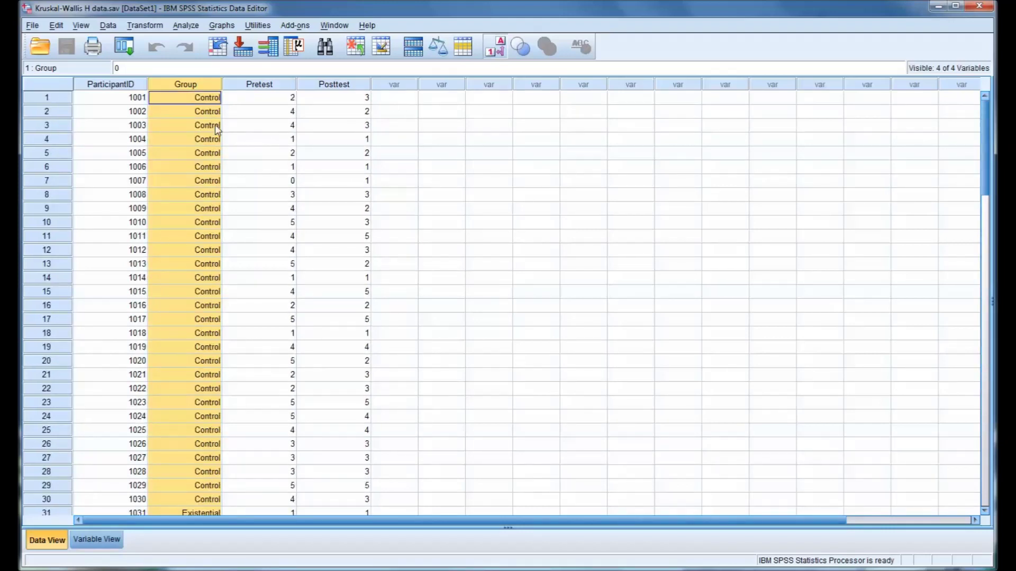
- Show numeric group codes, noting where groups start at cases 1031 and 1061, then restore group names
{"action": "double_click", "coordinate": [177, 98]}
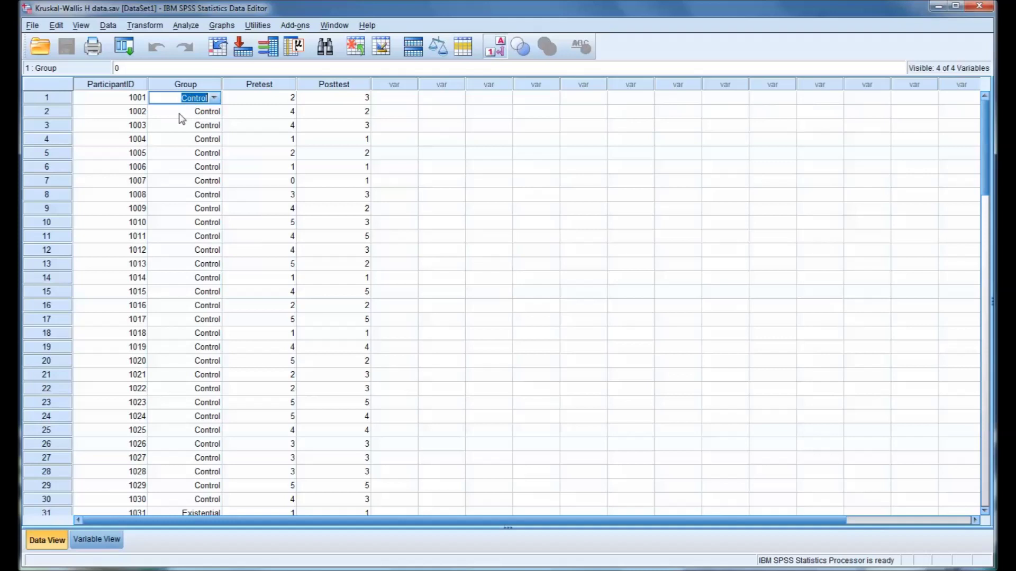
{"action": "left_click", "coordinate": [497, 52]}
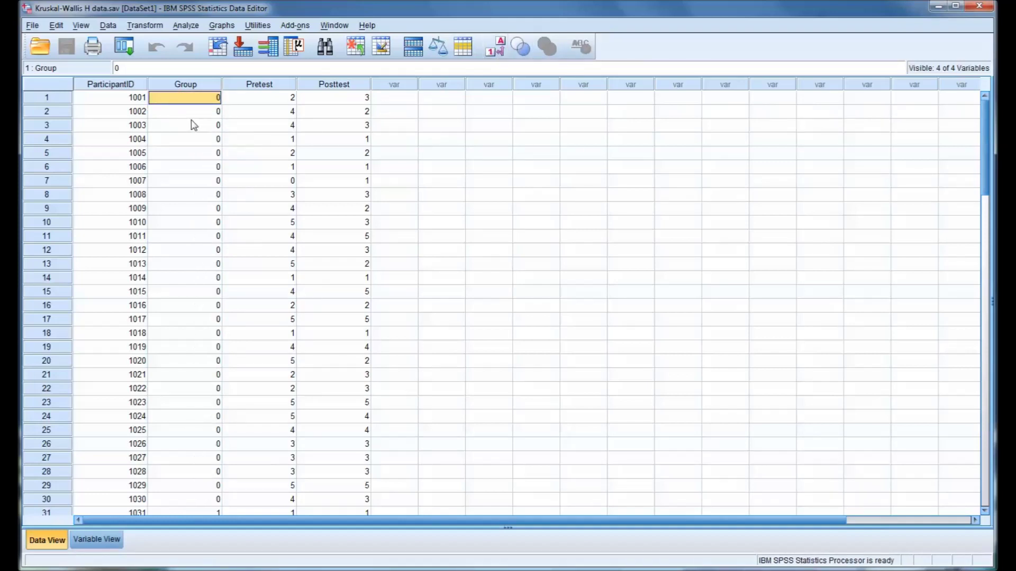
{"action": "scroll", "coordinate": [201, 135], "scroll_direction": "down", "scroll_amount": 4}
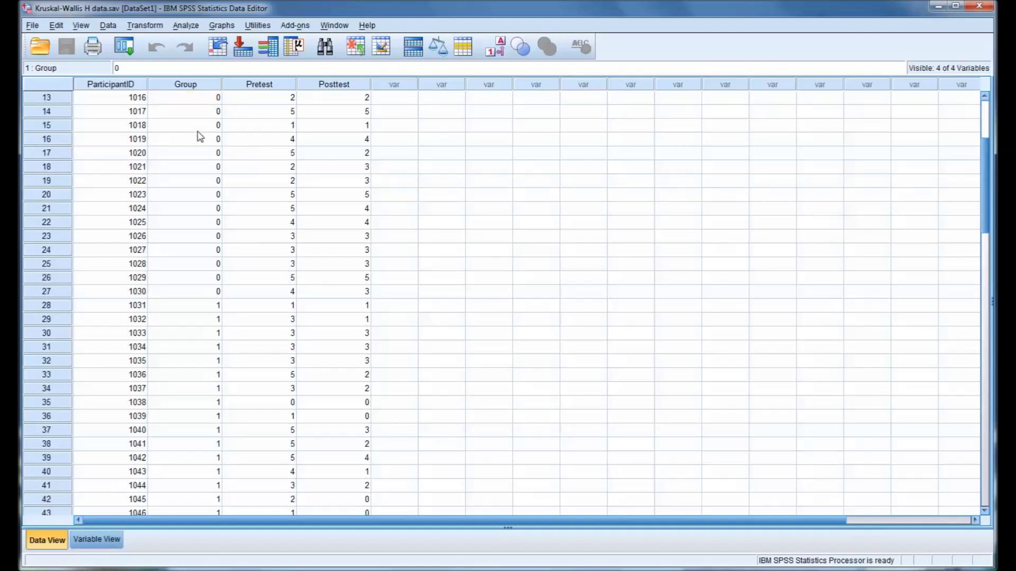
{"action": "scroll", "coordinate": [201, 136], "scroll_direction": "down", "scroll_amount": 2}
{"action": "left_click", "coordinate": [193, 264]}
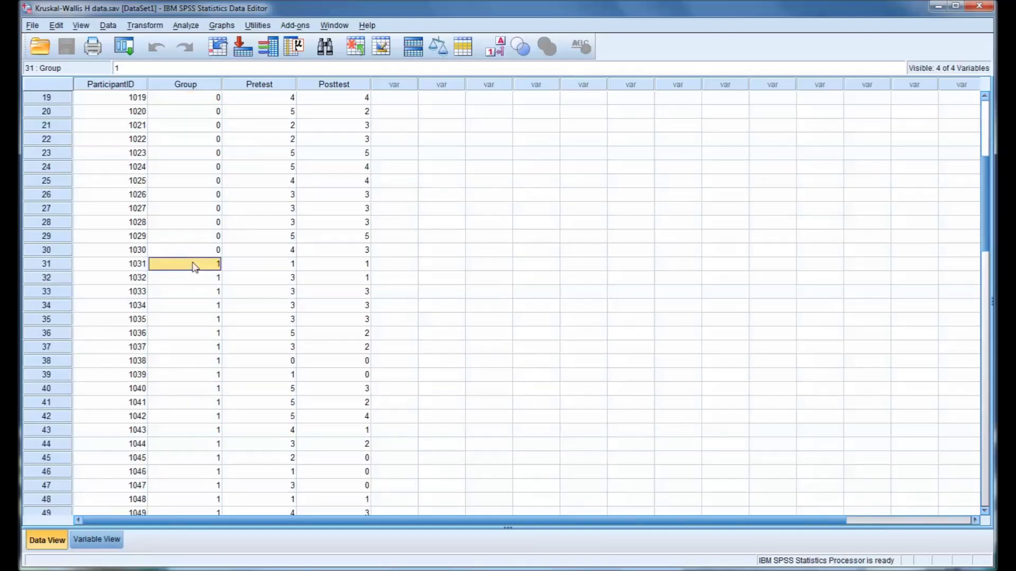
{"action": "scroll", "coordinate": [194, 264], "scroll_direction": "down", "scroll_amount": 8}
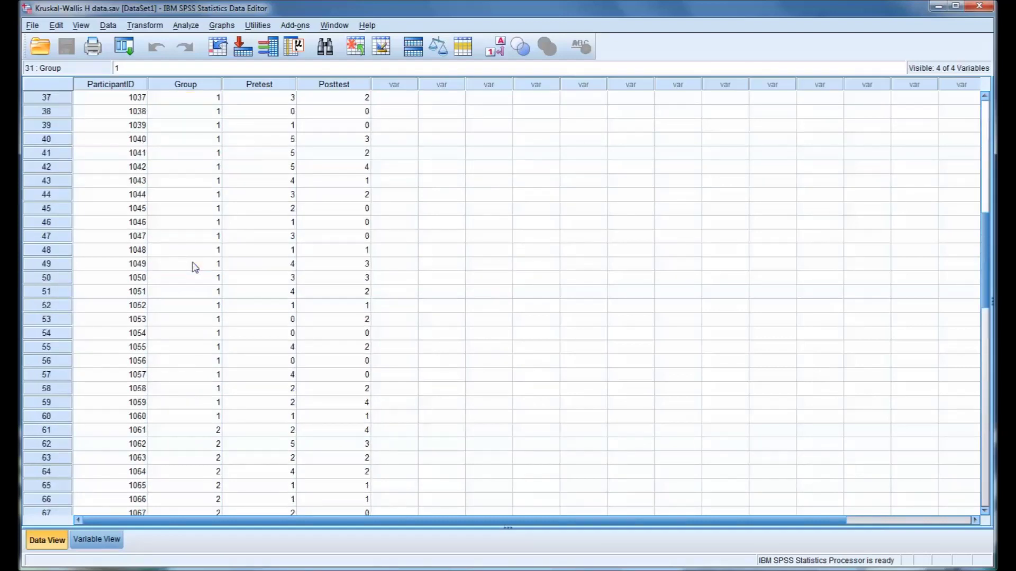
{"action": "left_click", "coordinate": [195, 348]}
{"action": "scroll", "coordinate": [197, 323], "scroll_direction": "up", "scroll_amount": 5}
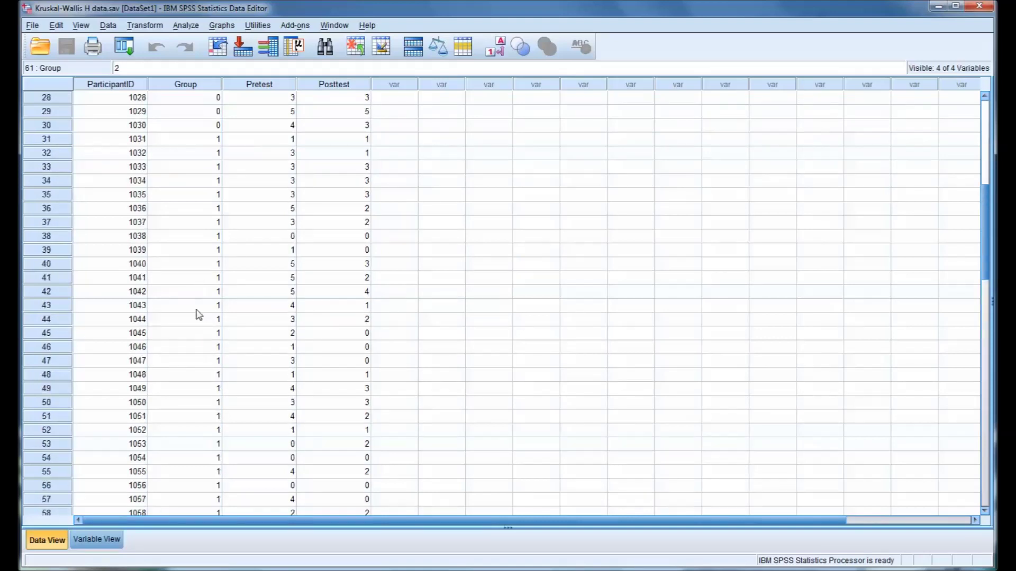
{"action": "left_click", "coordinate": [494, 46]}
{"action": "scroll", "coordinate": [243, 210], "scroll_direction": "up", "scroll_amount": 9}
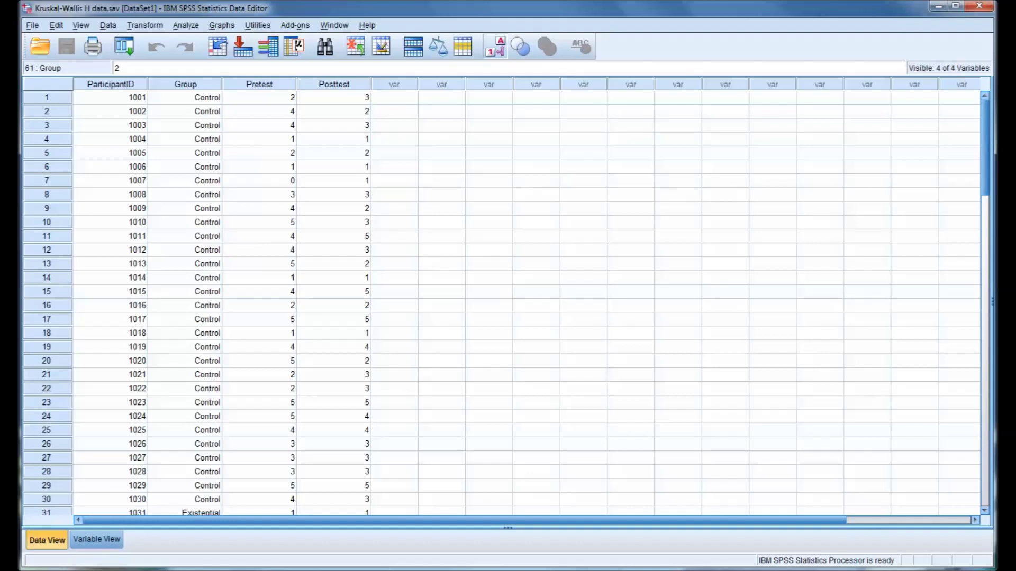
- Point out the Pretest and Posttest columns and Pretest scores 0 (row 7) and 5 (row 10)
{"action": "left_click", "coordinate": [265, 85]}
{"action": "left_click", "coordinate": [334, 85]}
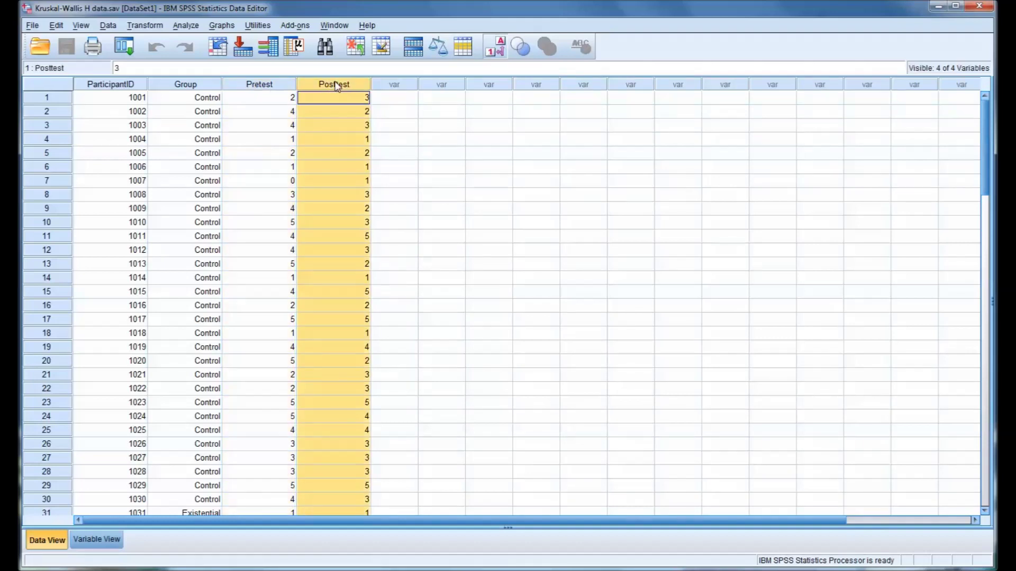
{"action": "left_click", "coordinate": [277, 85]}
{"action": "left_click", "coordinate": [274, 102]}
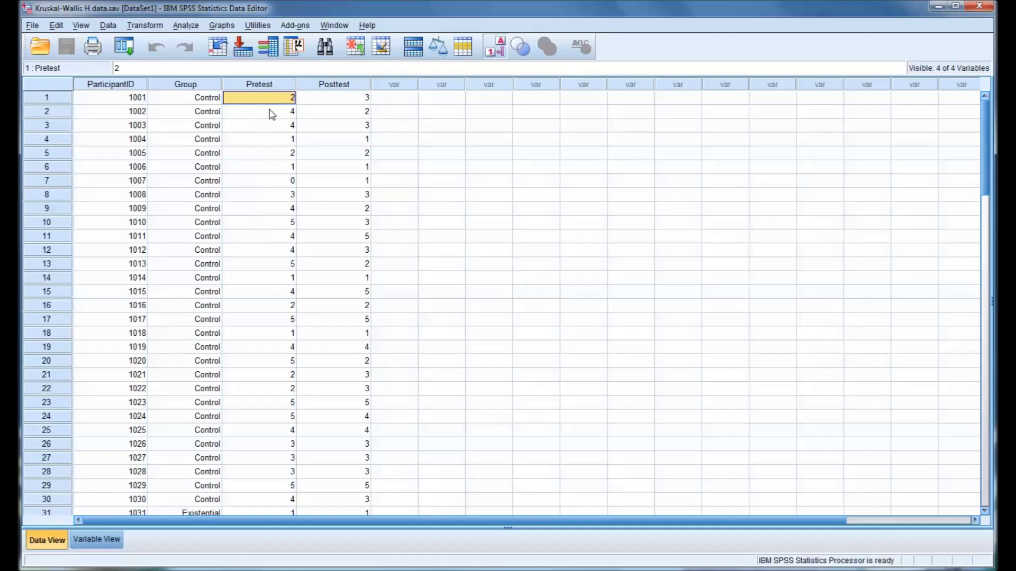
{"action": "left_click", "coordinate": [267, 182]}
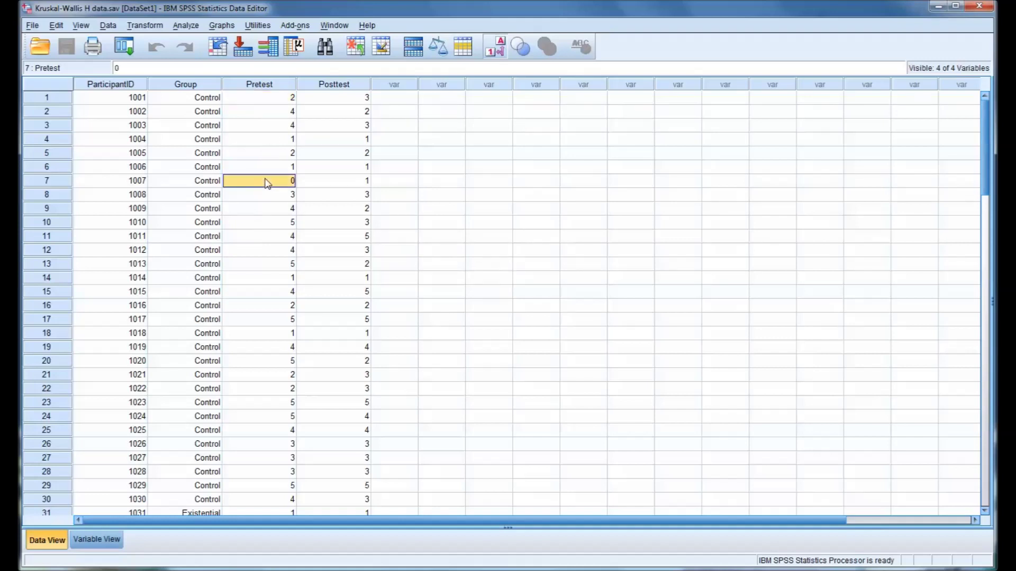
{"action": "left_click", "coordinate": [274, 222]}
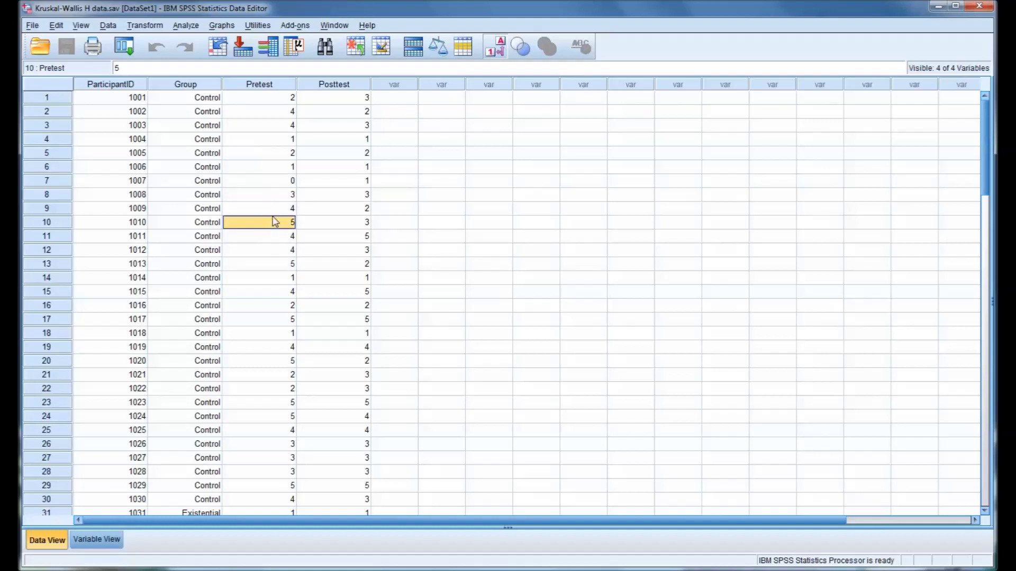
- Review Pretest scores in rows 8–10, then check measurement levels in Variable View and return to the data
{"action": "left_click", "coordinate": [266, 101]}
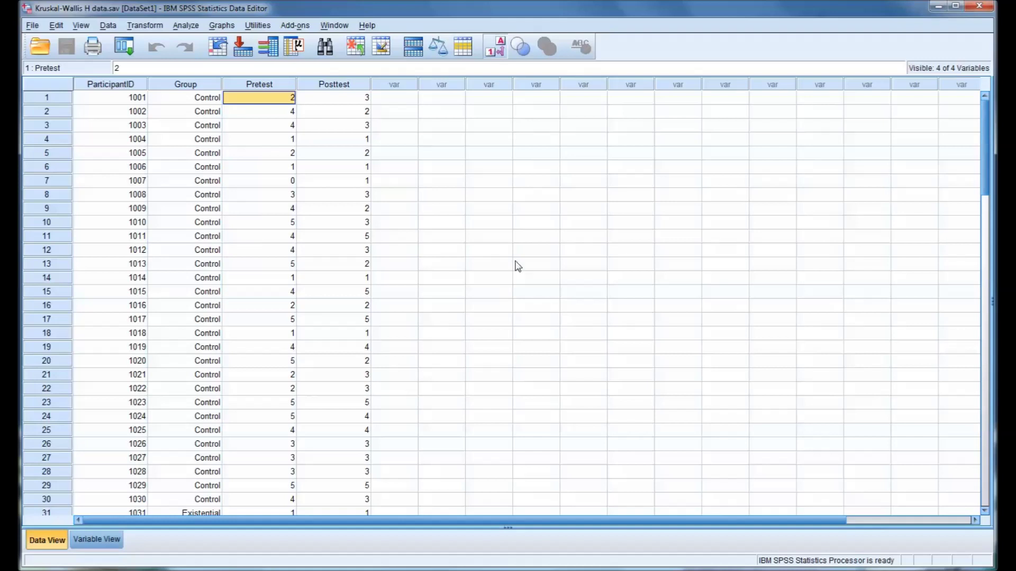
{"action": "left_click", "coordinate": [263, 223]}
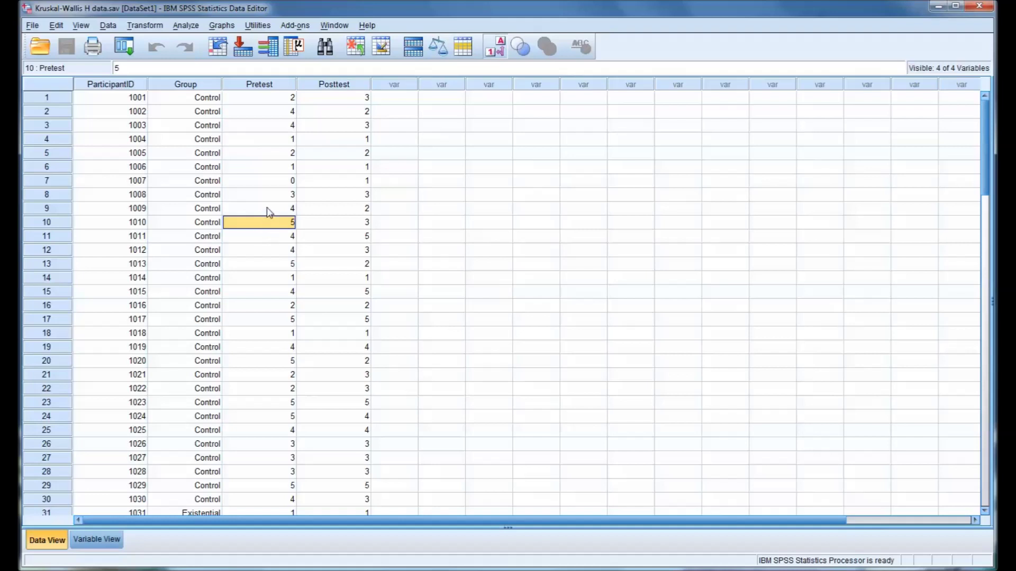
{"action": "left_click", "coordinate": [268, 209]}
{"action": "left_click", "coordinate": [272, 196]}
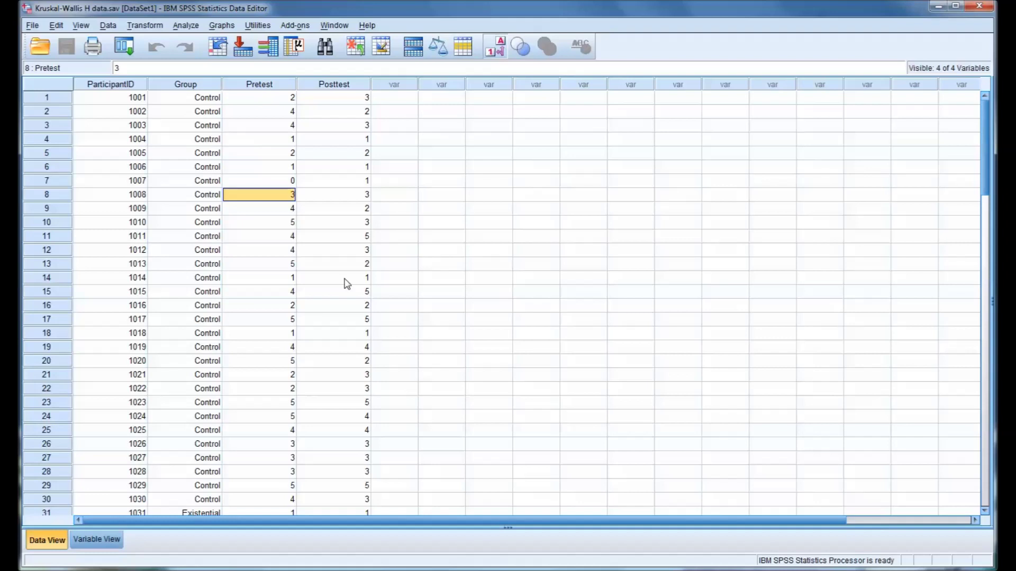
{"action": "left_click", "coordinate": [270, 102]}
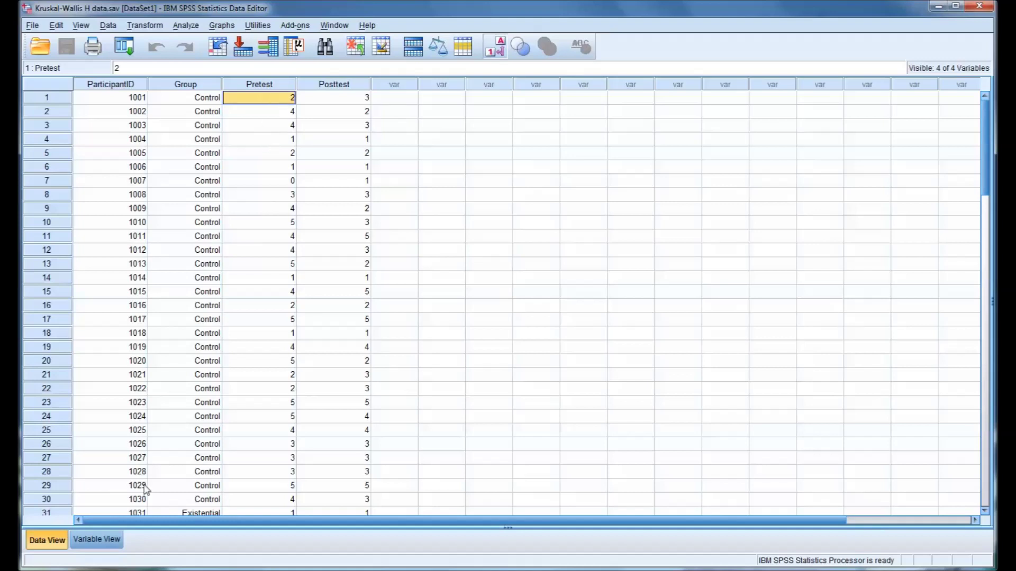
{"action": "left_click", "coordinate": [102, 544]}
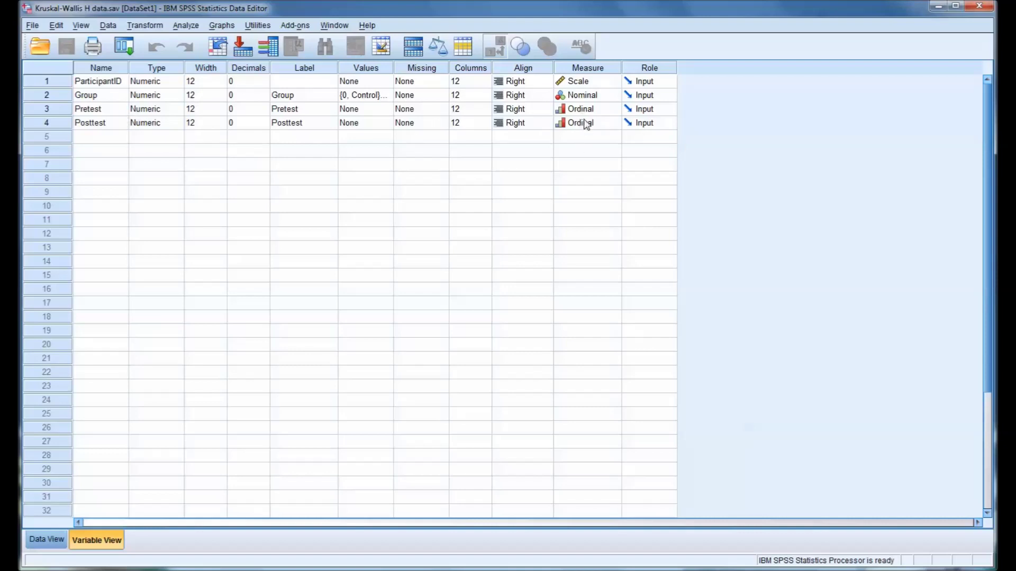
{"action": "left_click", "coordinate": [48, 541]}
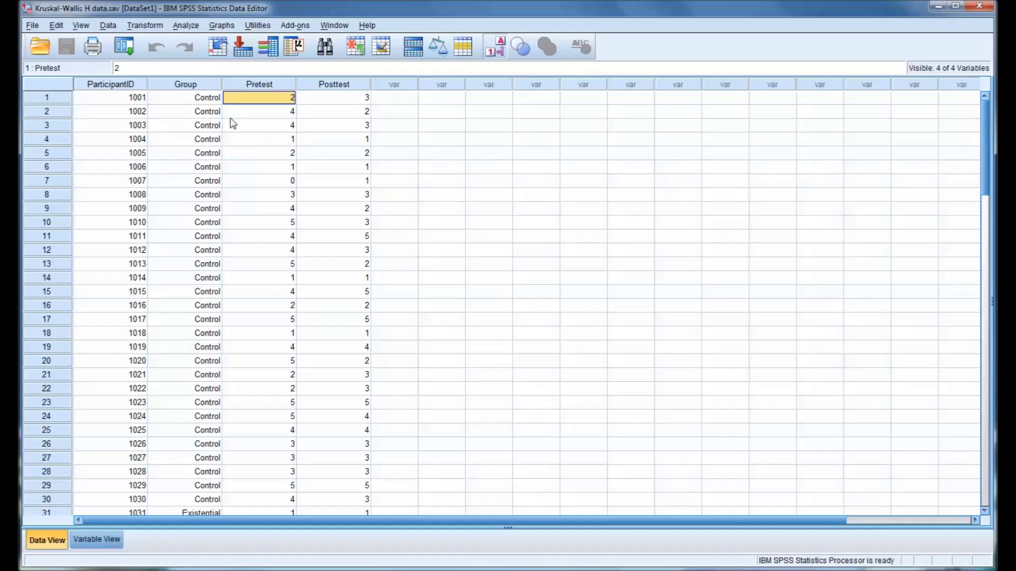
- Open the Analyze menu from the data grid
{"action": "left_click", "coordinate": [186, 26]}
- Open the K Independent Samples dialog and tick Descriptive in its Options
{"action": "mouse_move", "coordinate": [223, 188]}
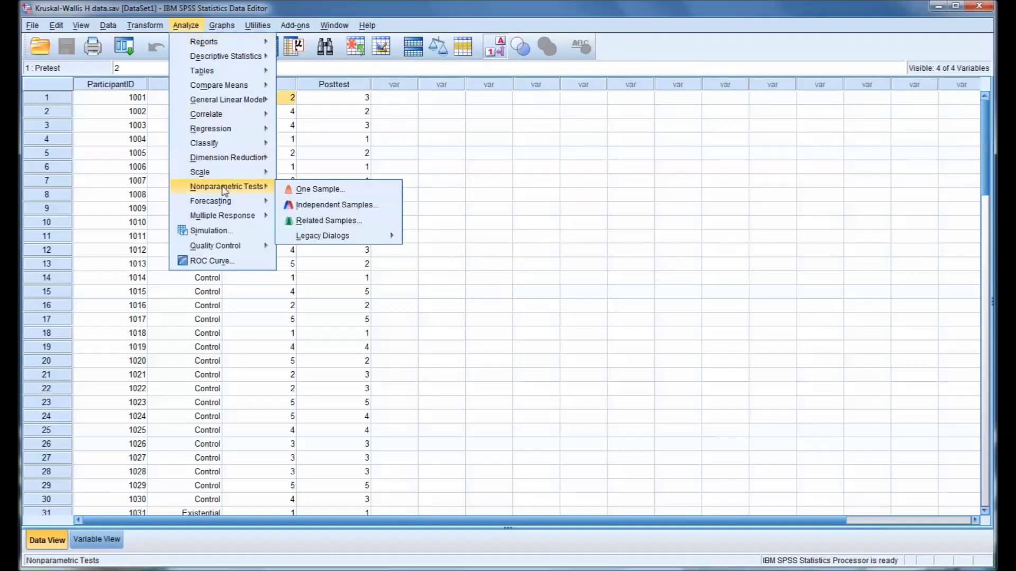
{"action": "mouse_move", "coordinate": [323, 238]}
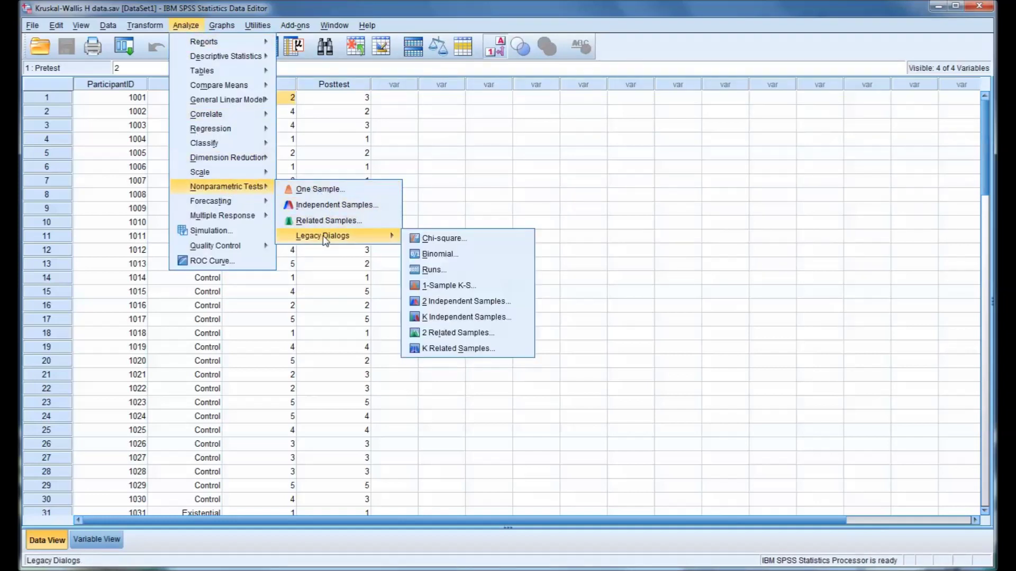
{"action": "left_click", "coordinate": [448, 317]}
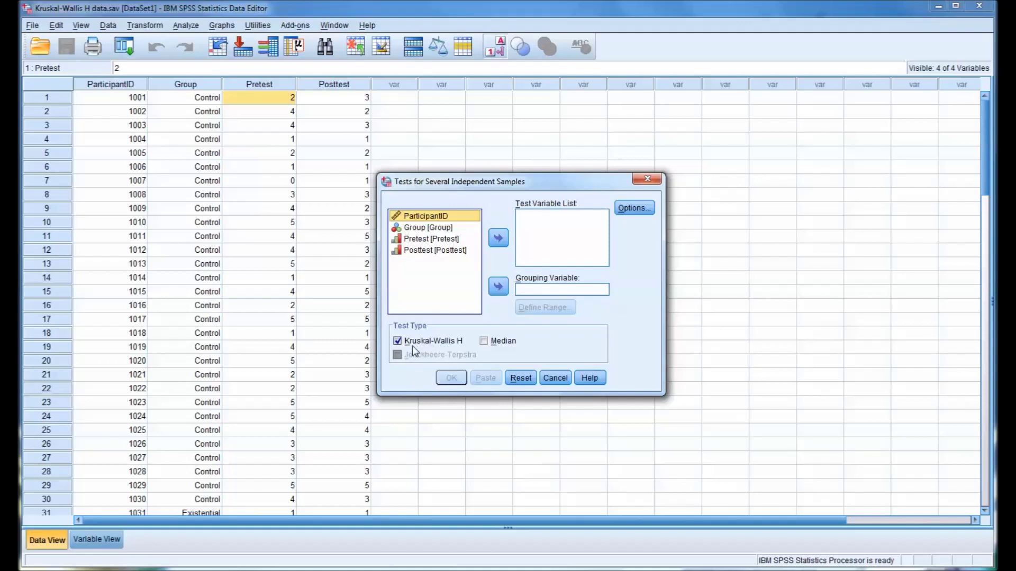
{"action": "left_click", "coordinate": [632, 210]}
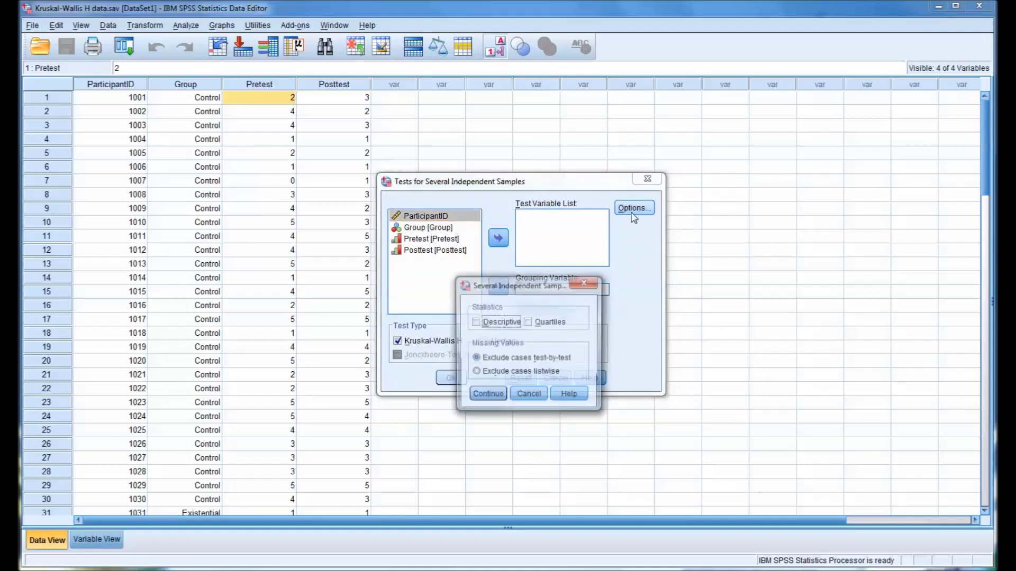
{"action": "left_click", "coordinate": [476, 321]}
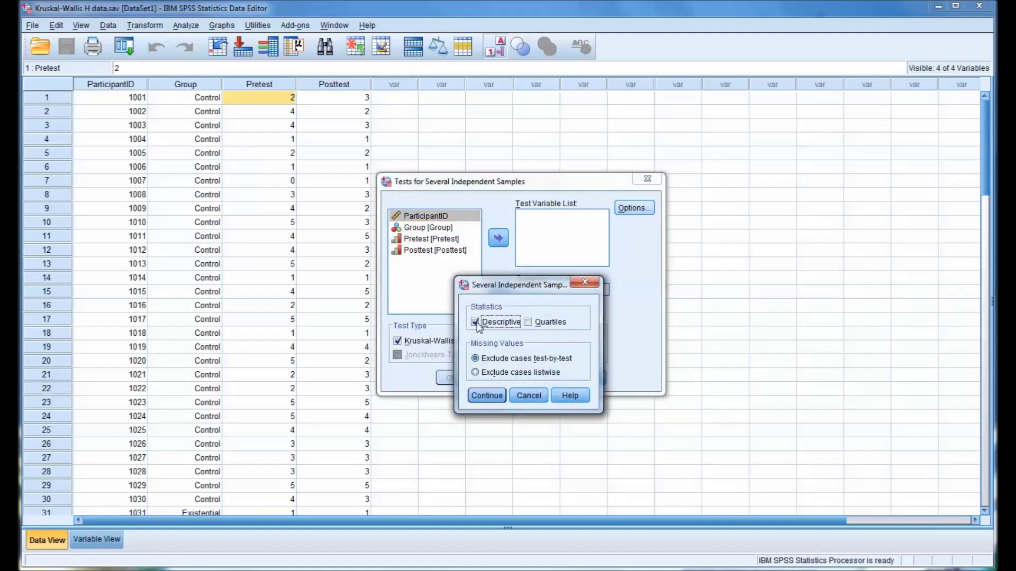
{"action": "left_click", "coordinate": [503, 396]}
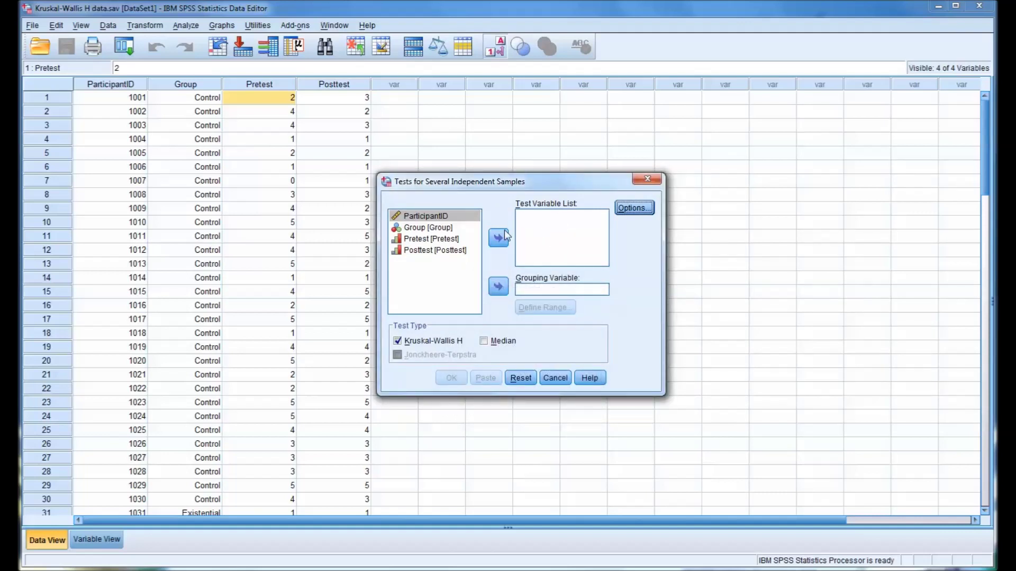
- Test Pretest and Posttest by Group with range 0 to 2, and run the Kruskal-Wallis test
{"action": "left_click", "coordinate": [450, 241]}
{"action": "double_click", "coordinate": [461, 241]}
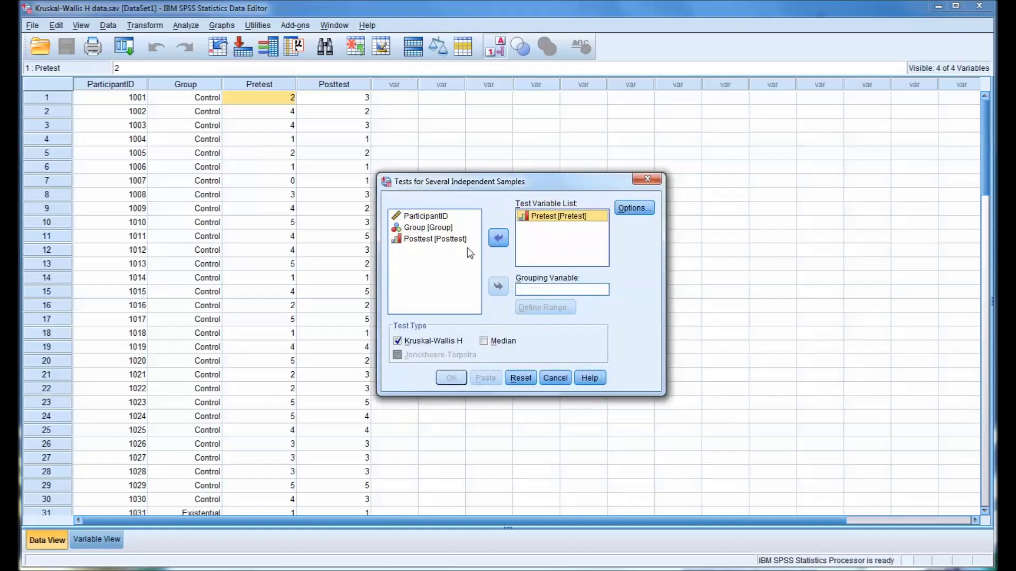
{"action": "left_click", "coordinate": [434, 240]}
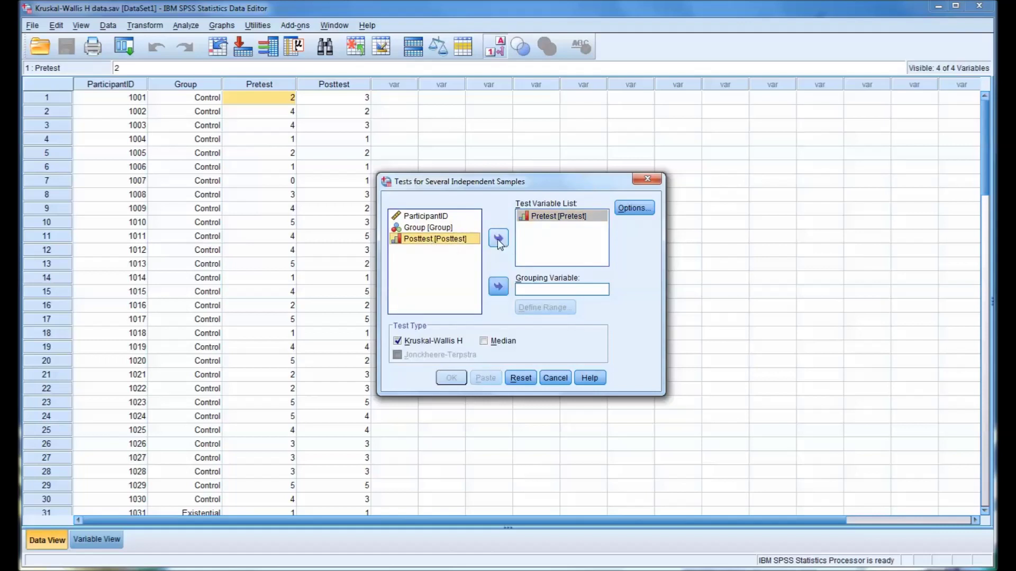
{"action": "left_click", "coordinate": [497, 238]}
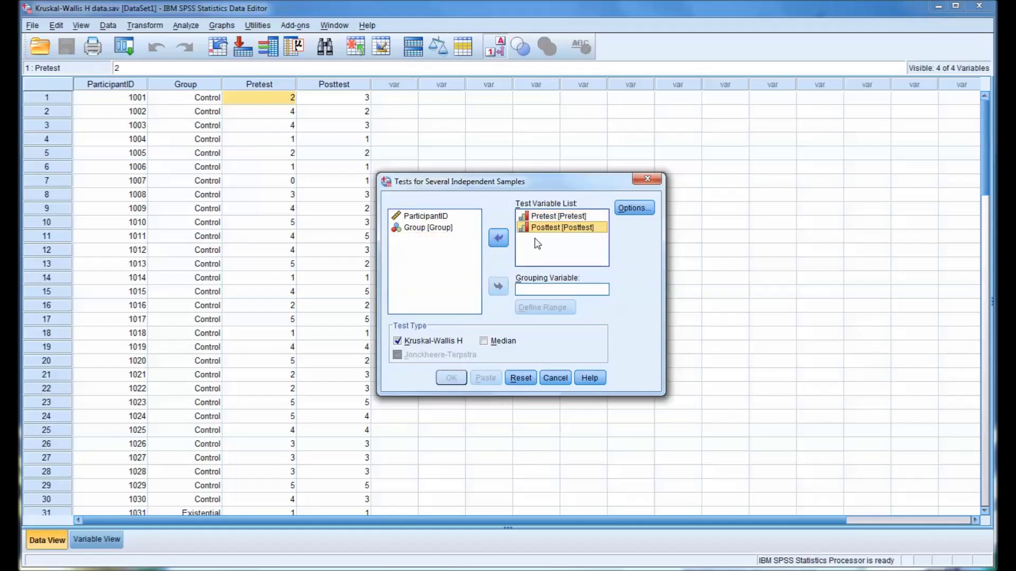
{"action": "left_click", "coordinate": [424, 229]}
{"action": "left_click", "coordinate": [498, 287]}
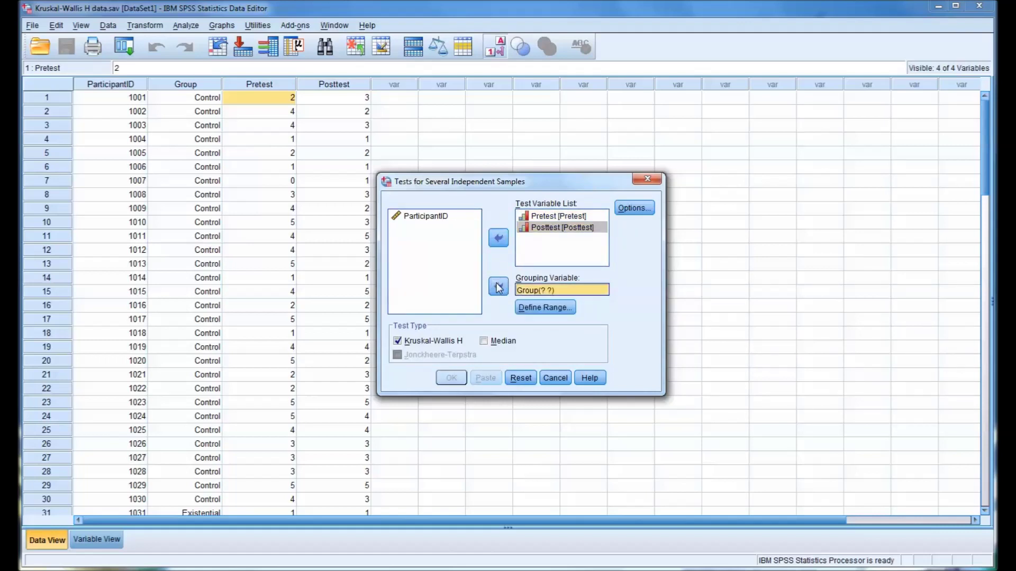
{"action": "left_click", "coordinate": [544, 309]}
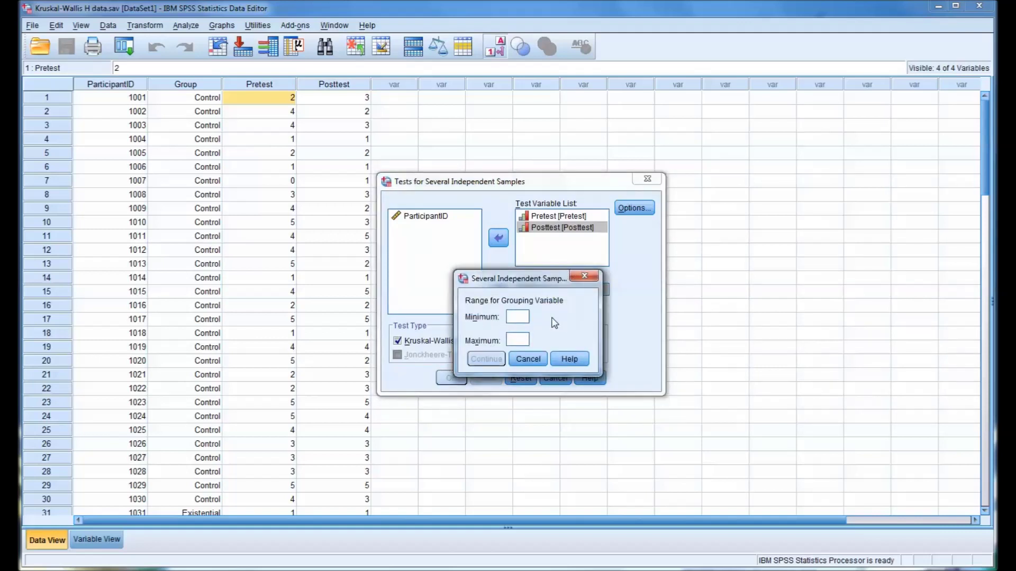
{"action": "type", "text": "0"}
{"action": "left_click", "coordinate": [524, 340]}
{"action": "type", "text": "2"}
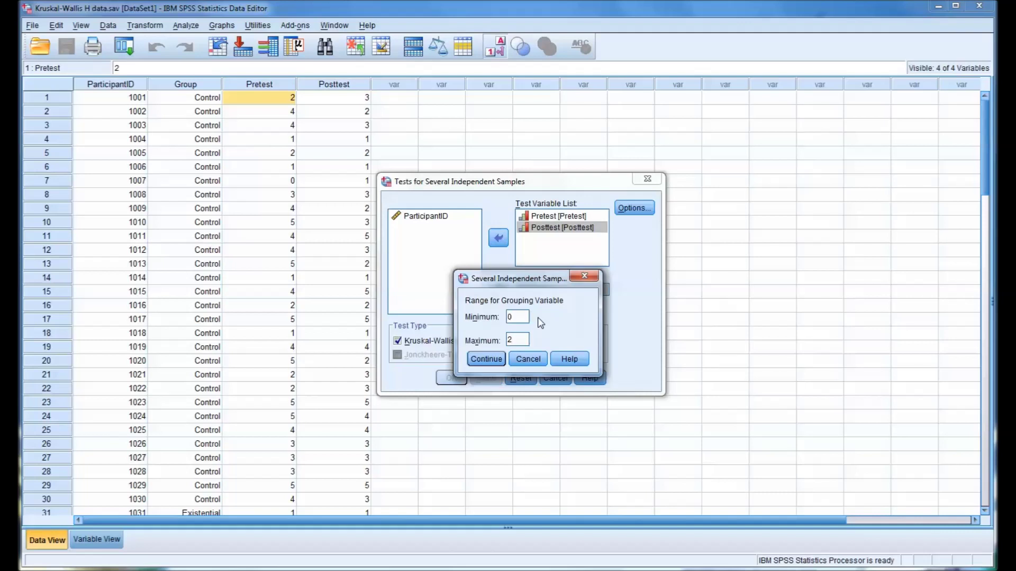
{"action": "left_click", "coordinate": [489, 360]}
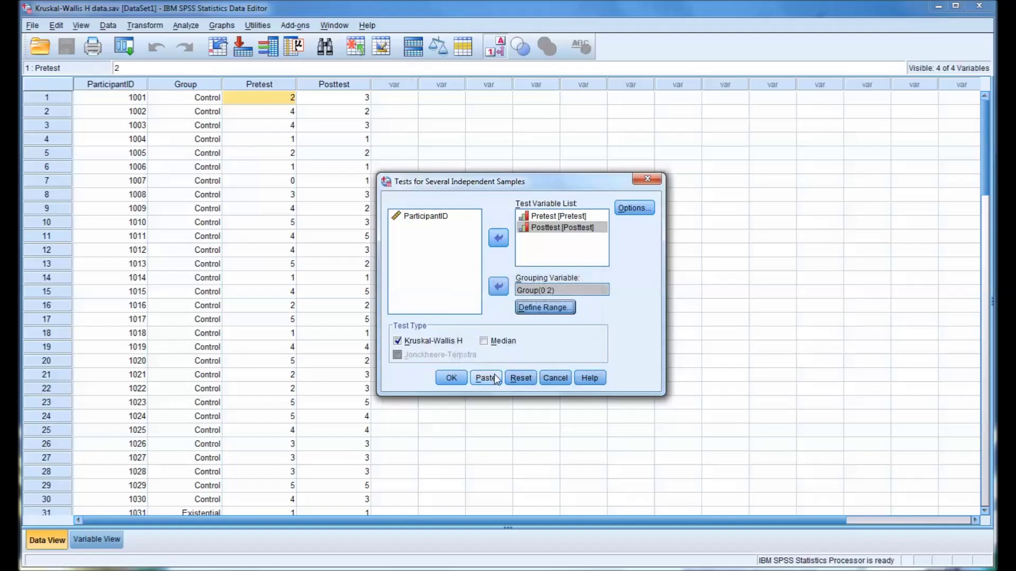
{"action": "left_click", "coordinate": [450, 378]}
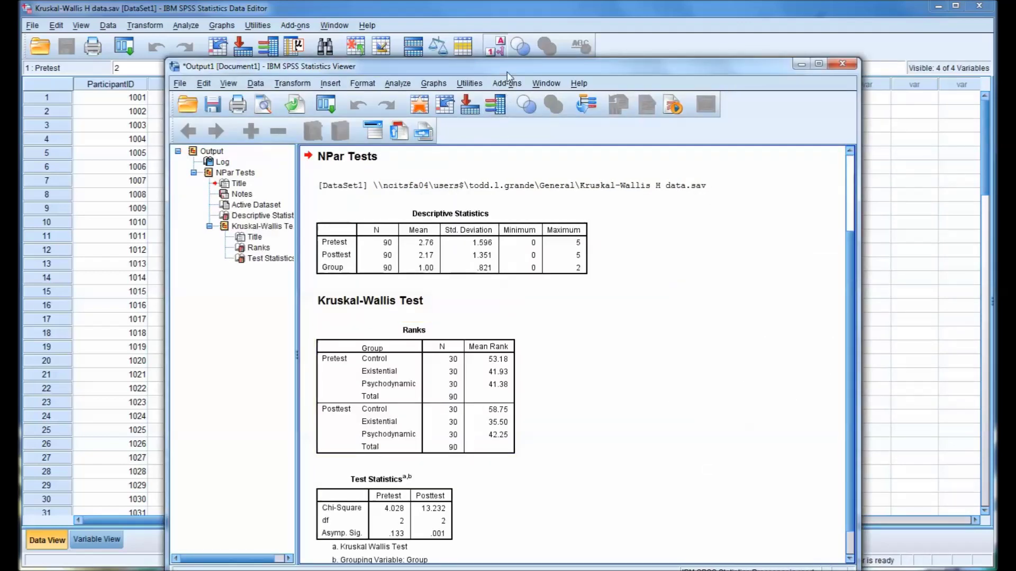
{"action": "left_click_drag", "start_coordinate": [507, 71], "coordinate": [511, 34]}
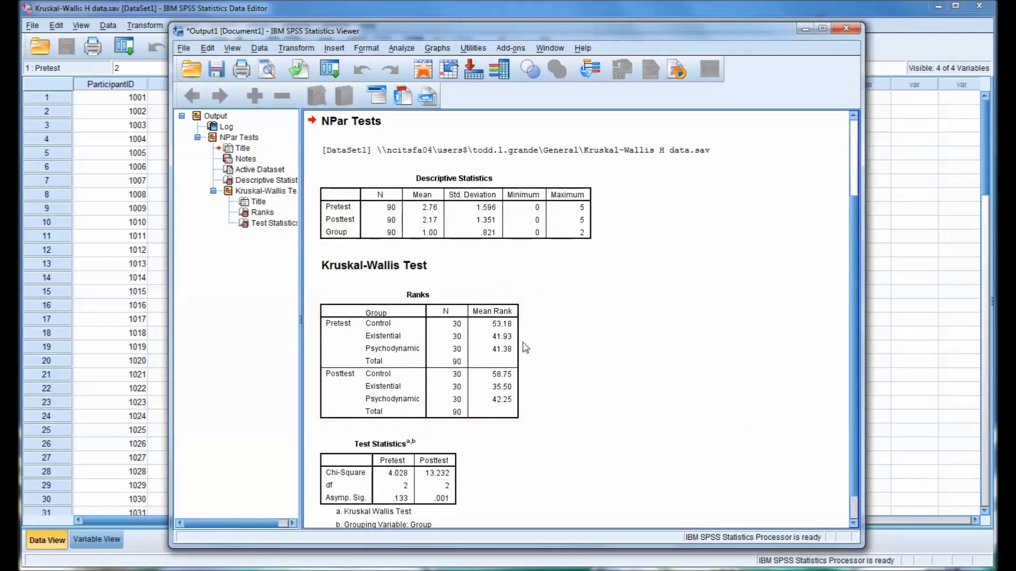
{"action": "left_click", "coordinate": [411, 298]}
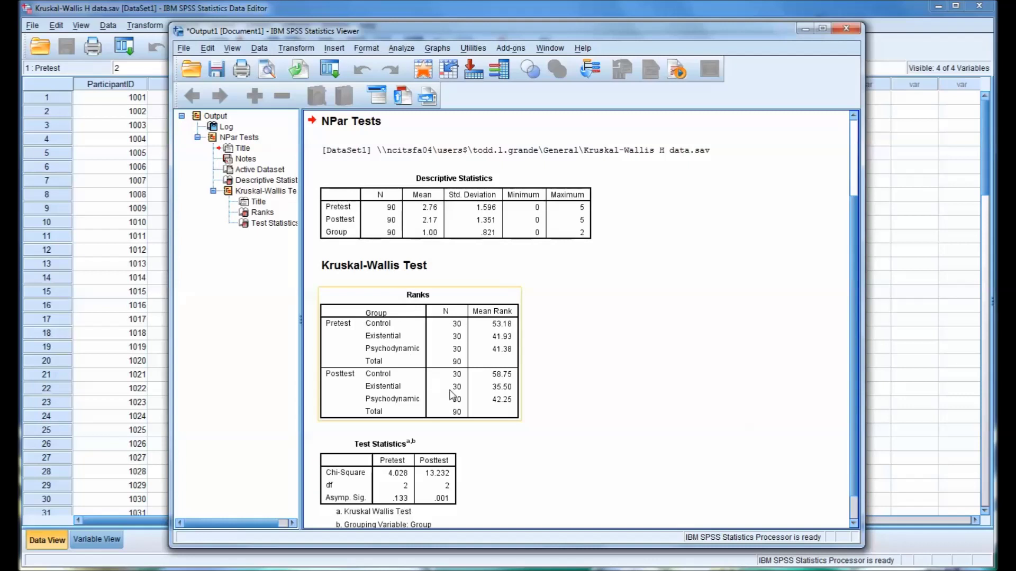
{"action": "left_click", "coordinate": [527, 418]}
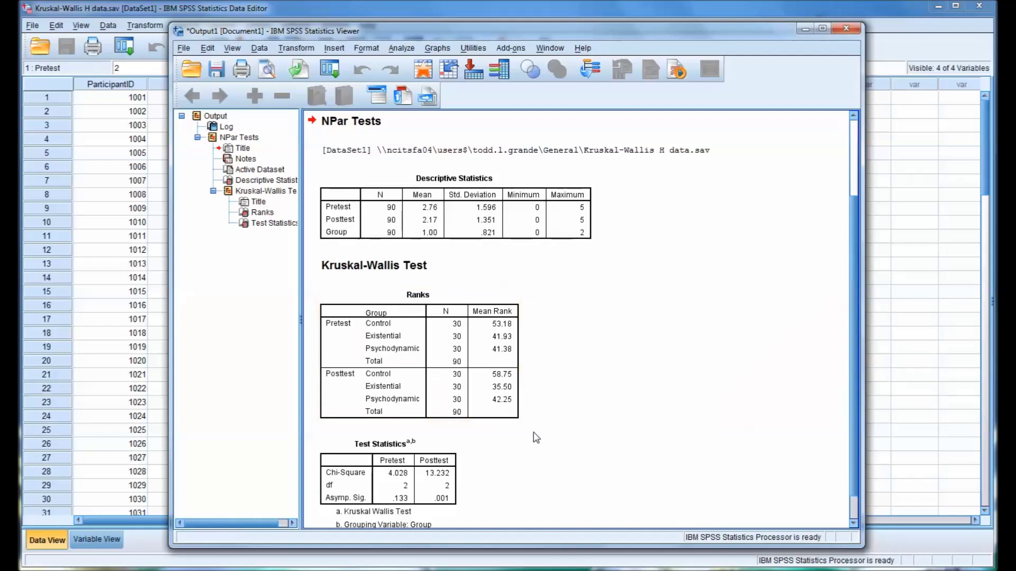
{"action": "scroll", "coordinate": [533, 433], "scroll_direction": "down", "scroll_amount": 1}
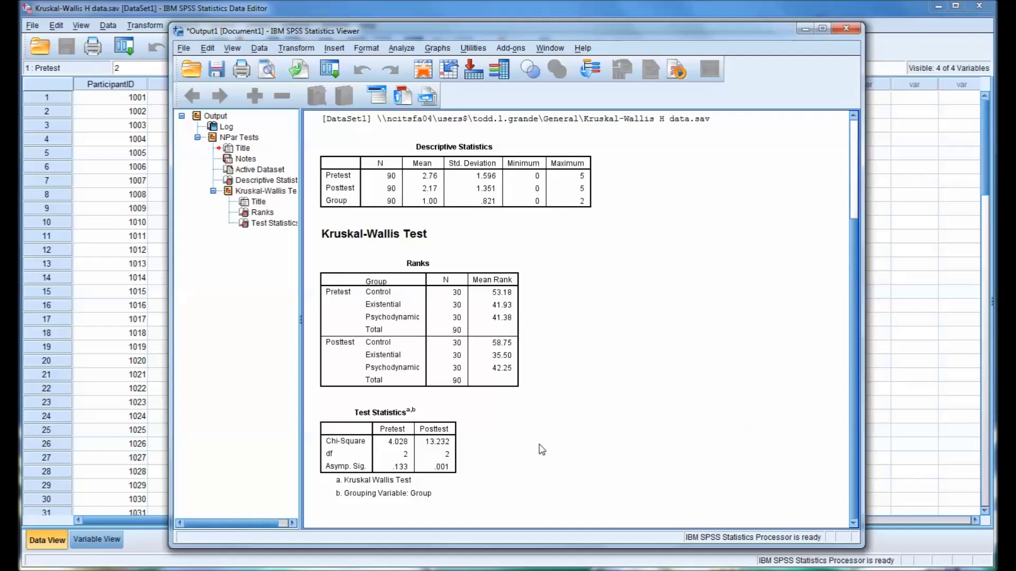
{"action": "left_click", "coordinate": [405, 460]}
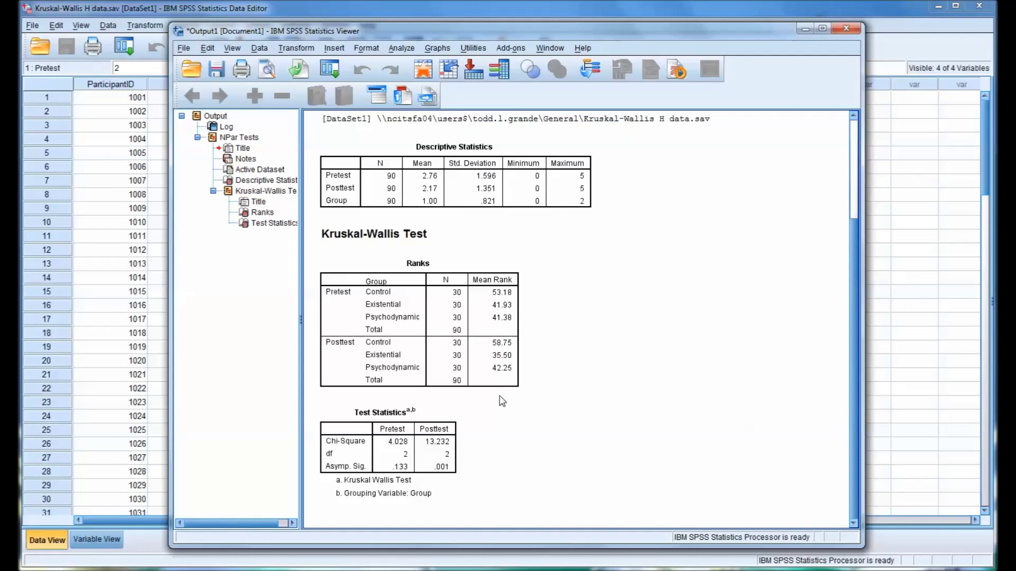
{"action": "left_click", "coordinate": [498, 338]}
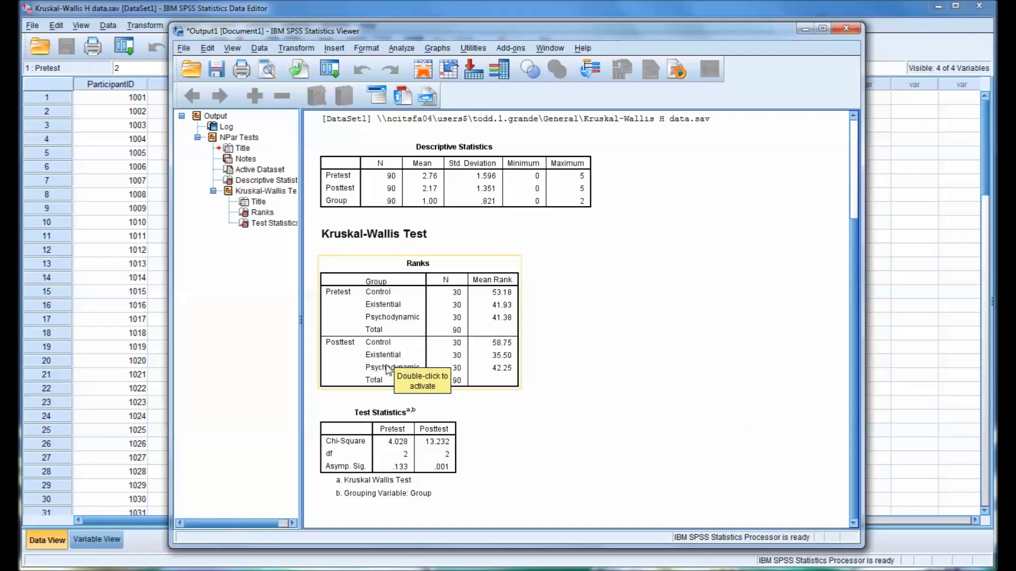
- Deselect the Ranks table in the Kruskal-Wallis output
{"action": "left_click", "coordinate": [479, 412]}
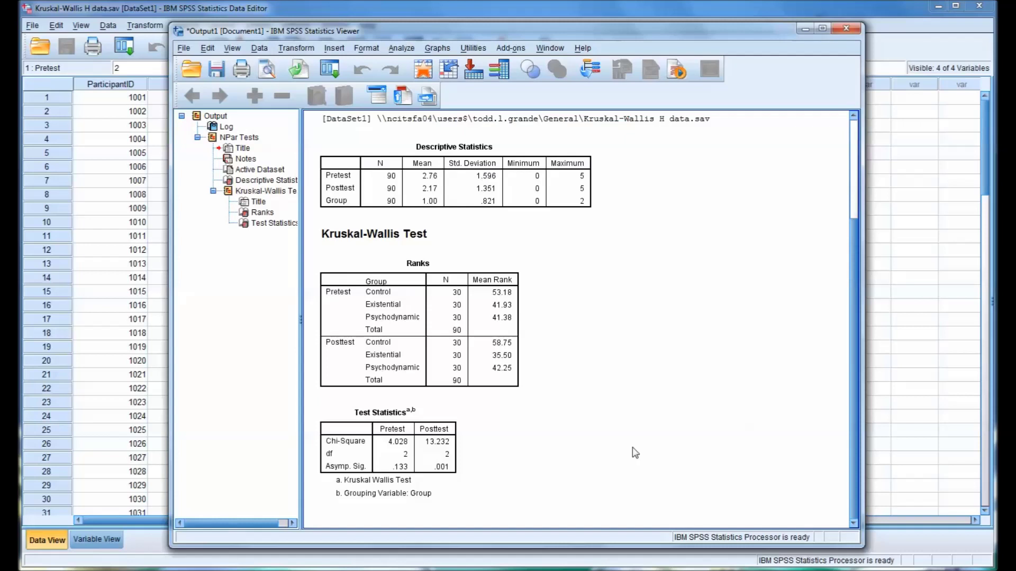
- Bring the Data Editor forward and navigate Analyze > Nonparametric Tests > Legacy Dialogs
{"action": "left_click", "coordinate": [153, 256]}
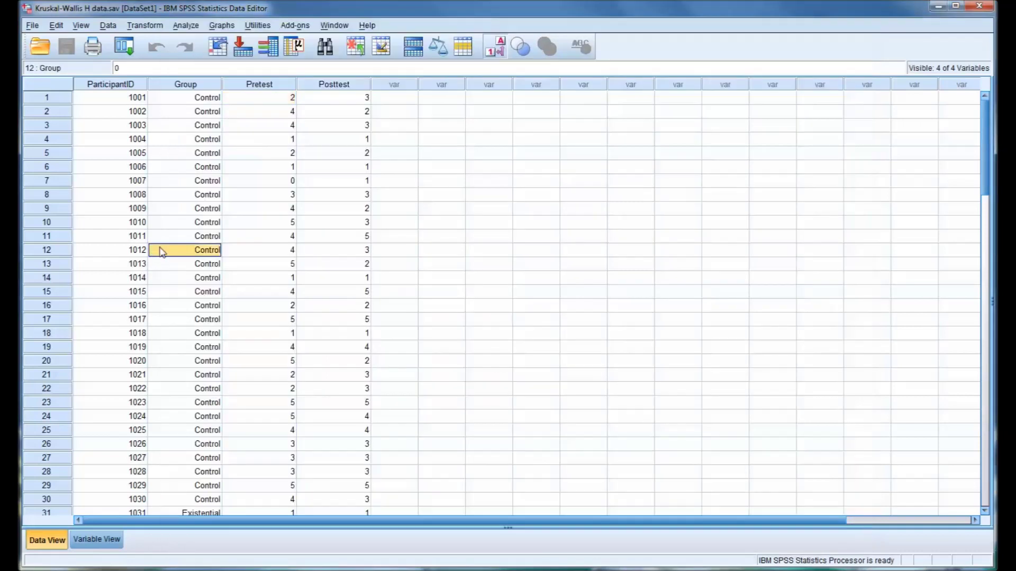
{"action": "left_click", "coordinate": [182, 101]}
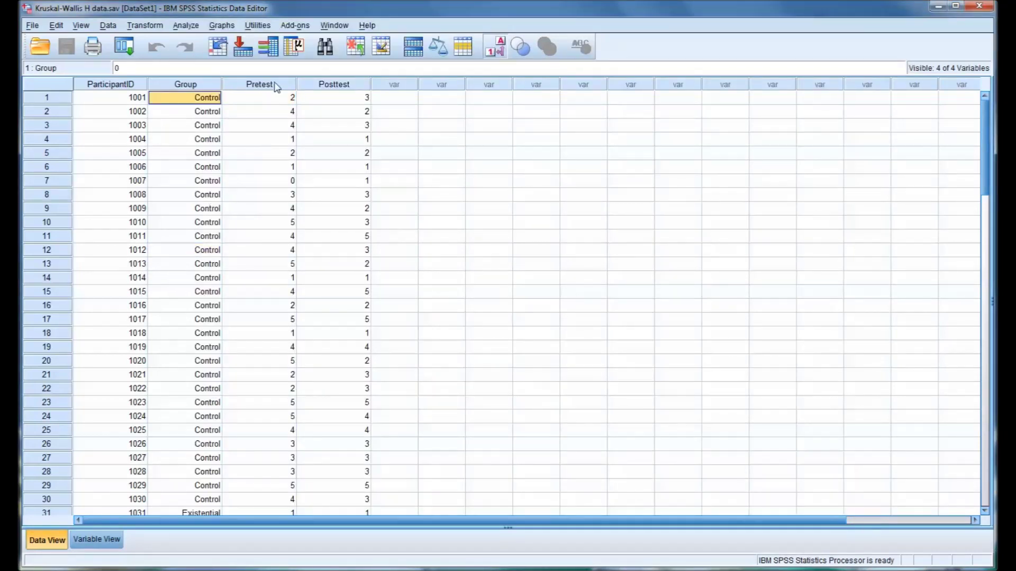
{"action": "left_click", "coordinate": [184, 26]}
{"action": "mouse_move", "coordinate": [214, 192]}
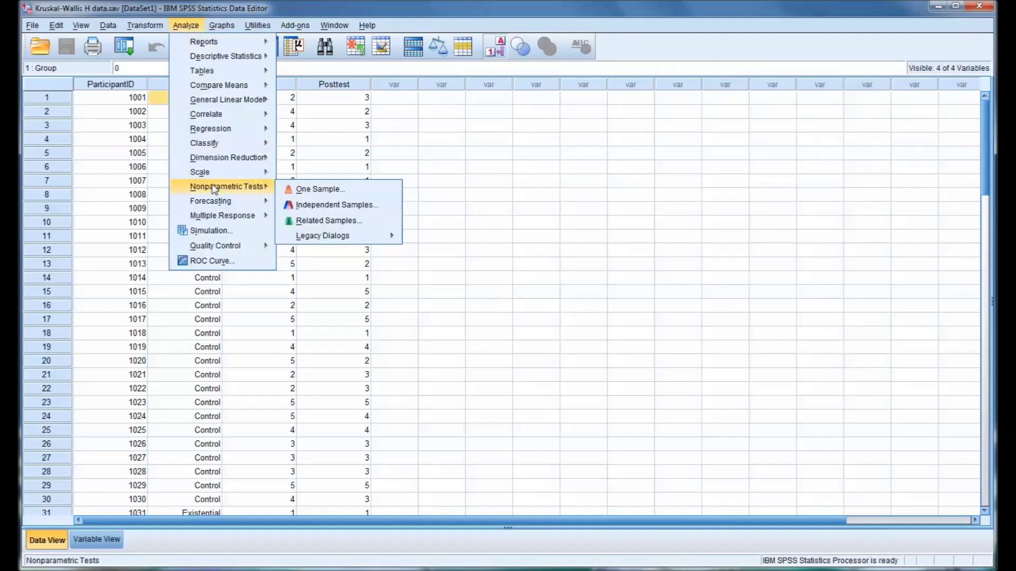
{"action": "mouse_move", "coordinate": [325, 241]}
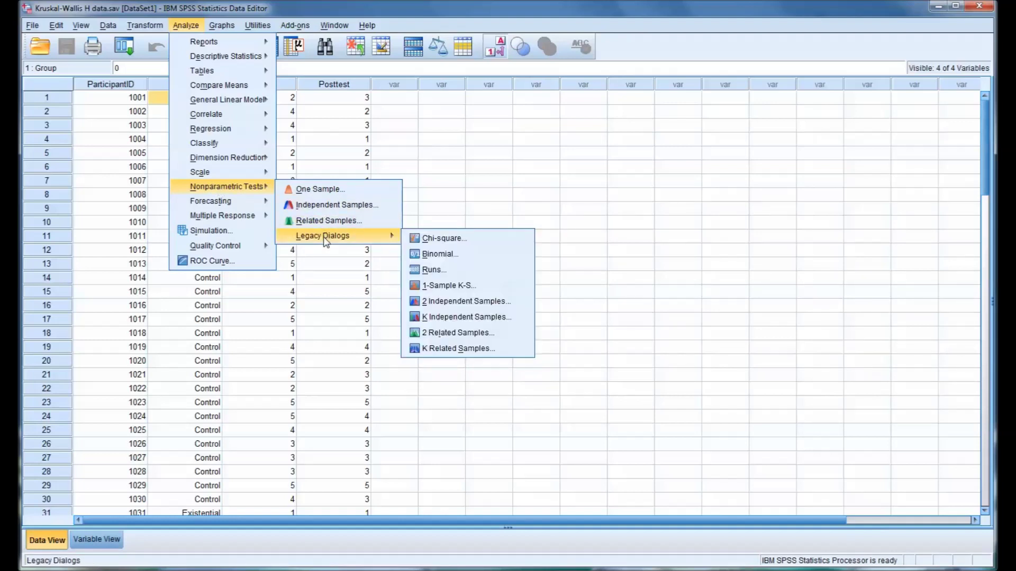
- Open 2 Independent Samples, add Pretest and Posttest as test variables, and keep Descriptive statistics on
{"action": "left_click", "coordinate": [452, 302]}
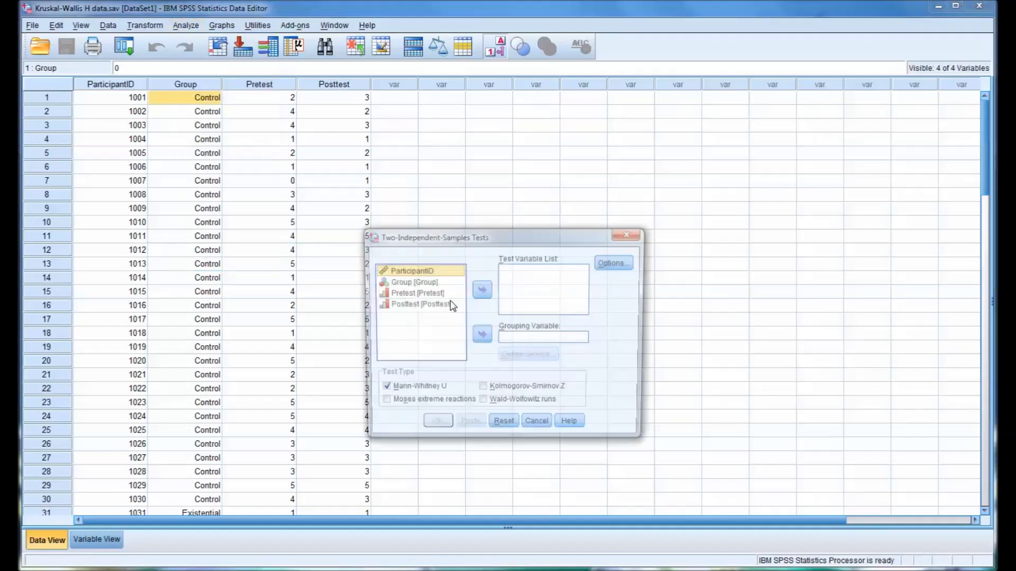
{"action": "left_click", "coordinate": [411, 294]}
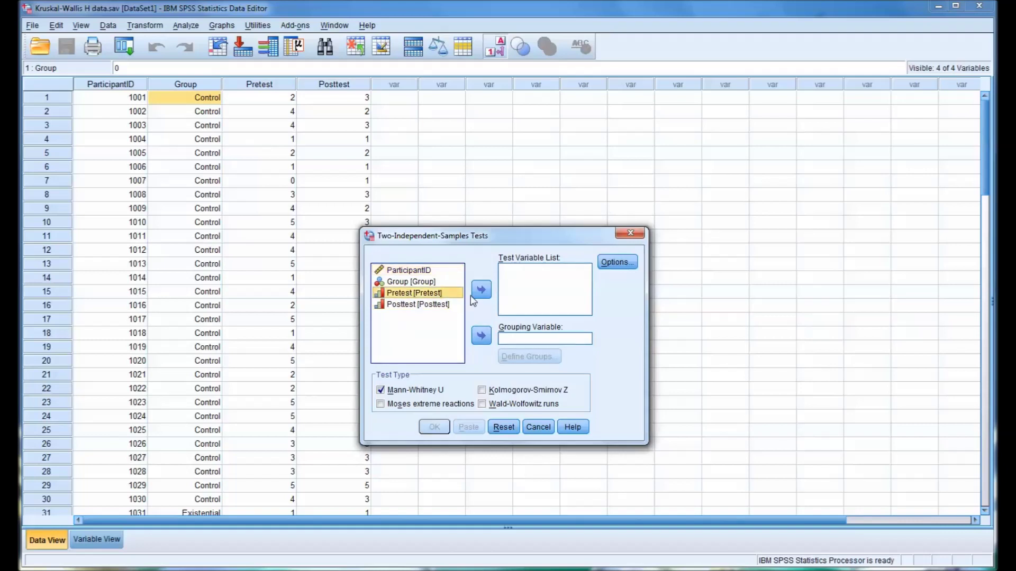
{"action": "left_click", "coordinate": [480, 290]}
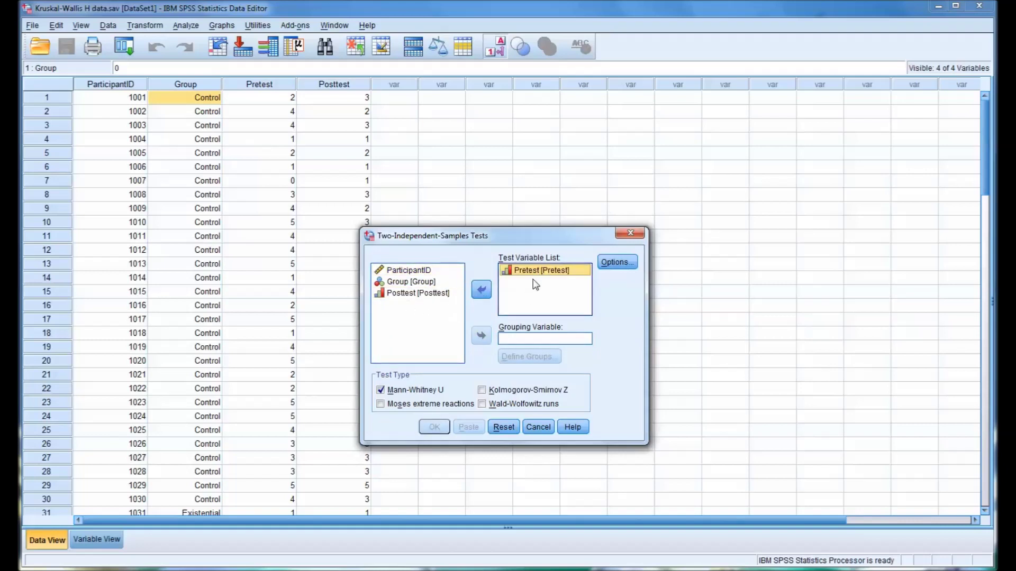
{"action": "left_click", "coordinate": [426, 294]}
{"action": "left_click", "coordinate": [481, 289]}
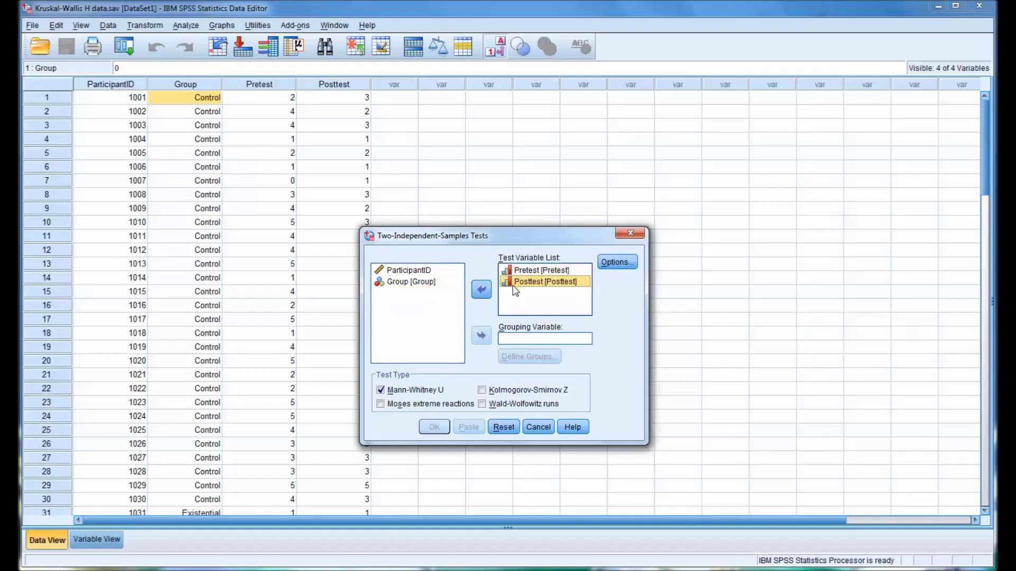
{"action": "left_click", "coordinate": [616, 263]}
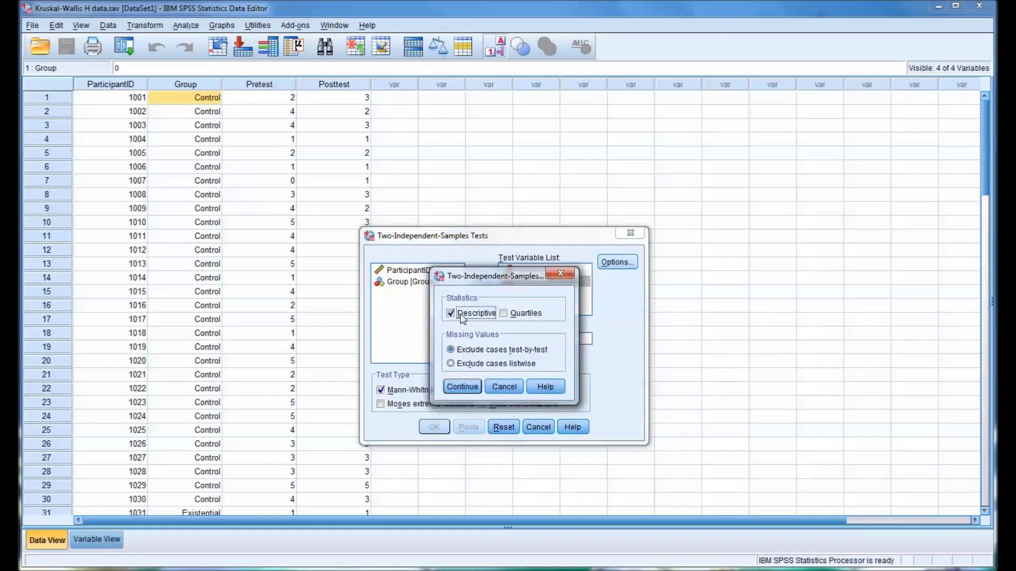
{"action": "left_click", "coordinate": [463, 386]}
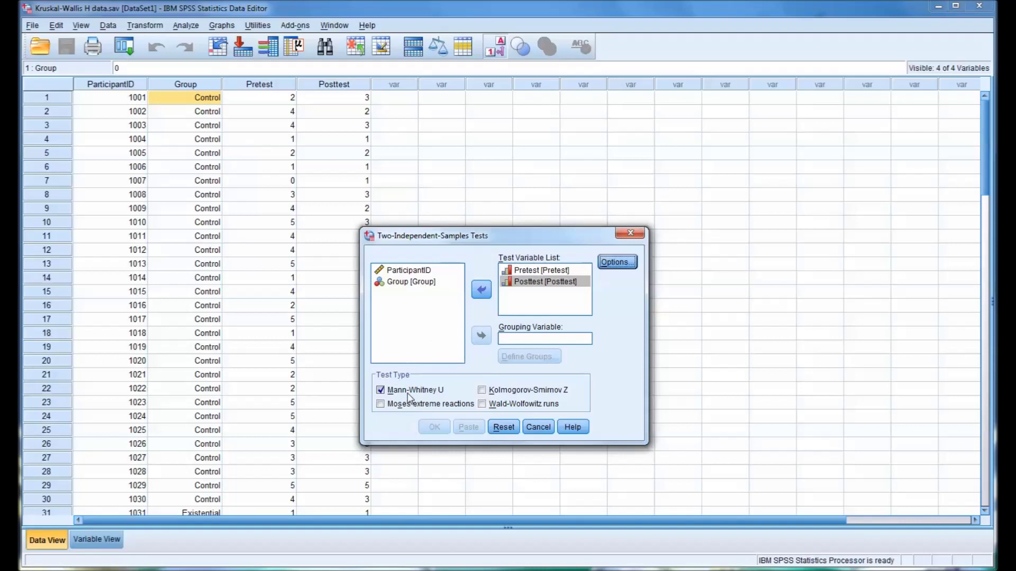
- Make Group the grouping variable comparing codes 0 and 1, then run the Mann-Whitney test
{"action": "left_click", "coordinate": [417, 286]}
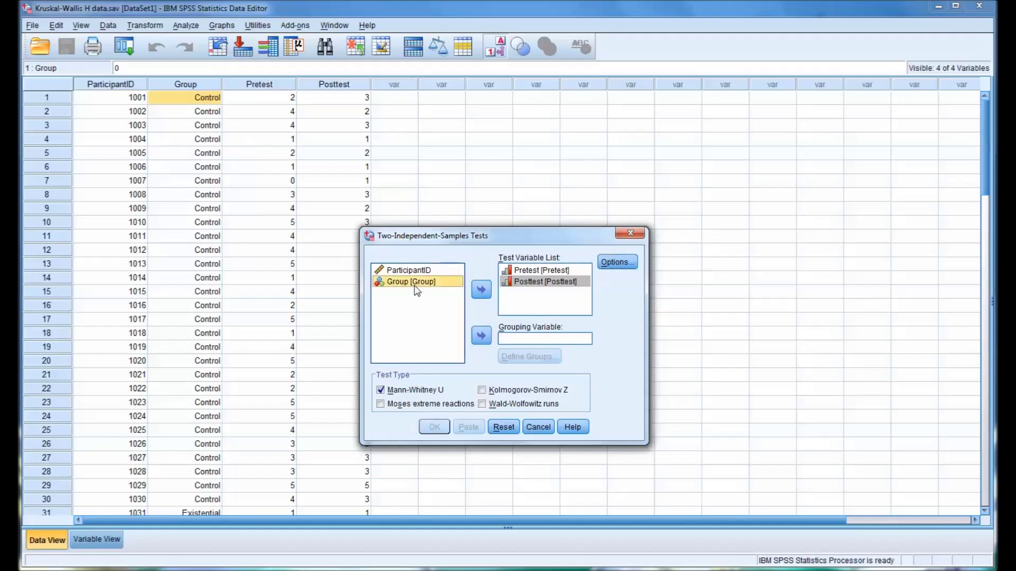
{"action": "left_click", "coordinate": [481, 336]}
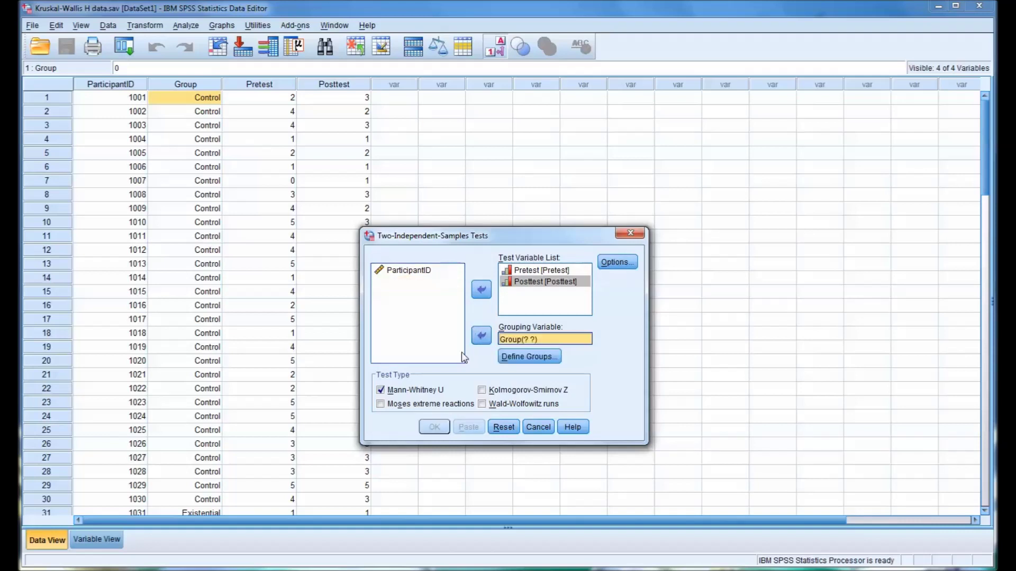
{"action": "left_click", "coordinate": [515, 361]}
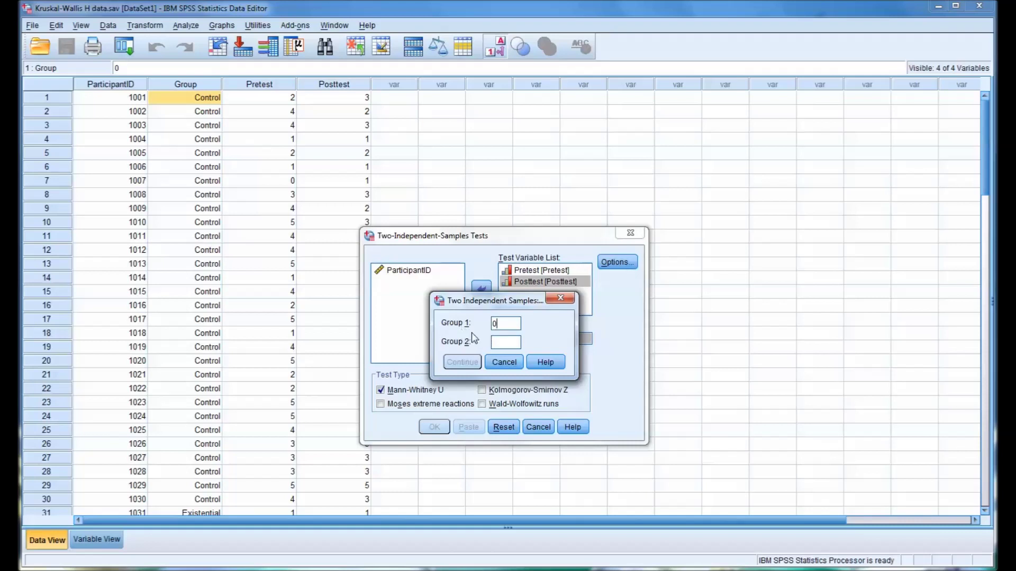
{"action": "key", "text": "Tab"}
{"action": "type", "text": "1"}
{"action": "left_click", "coordinate": [461, 363]}
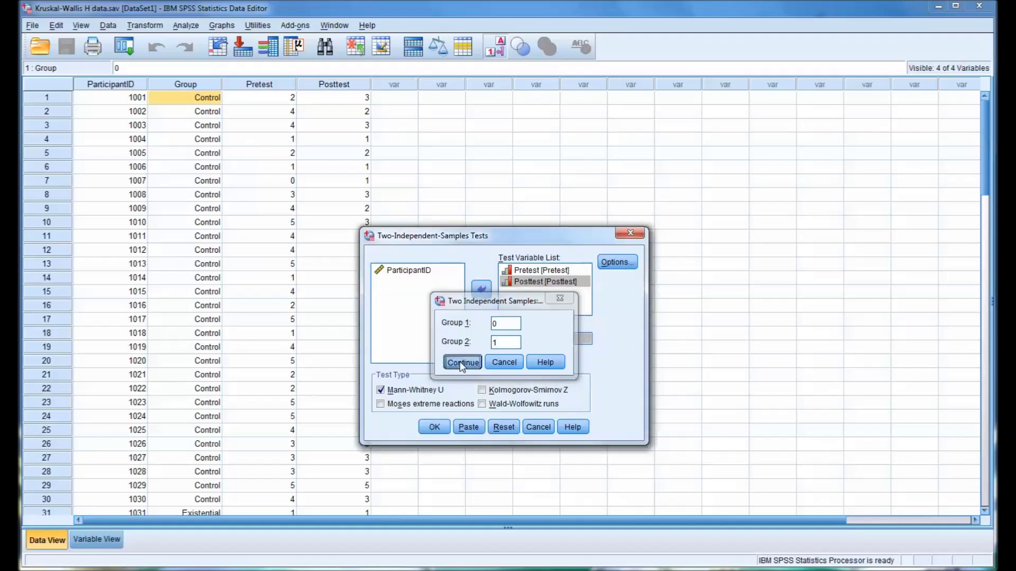
{"action": "left_click", "coordinate": [432, 426]}
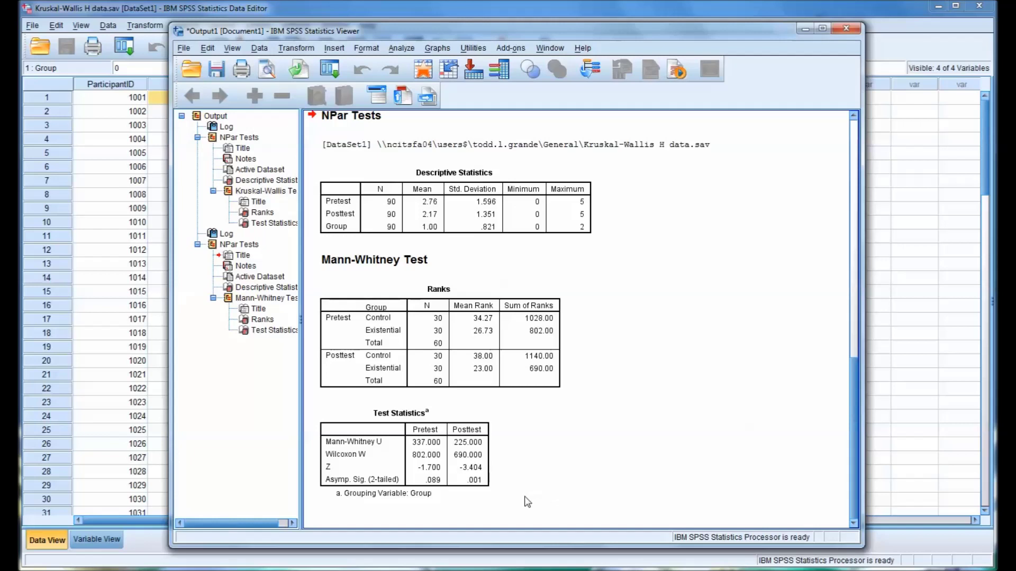
- Inspect the Ranks and Test Statistics tables for Control versus Existential
{"action": "left_click", "coordinate": [469, 500]}
{"action": "left_click", "coordinate": [394, 357]}
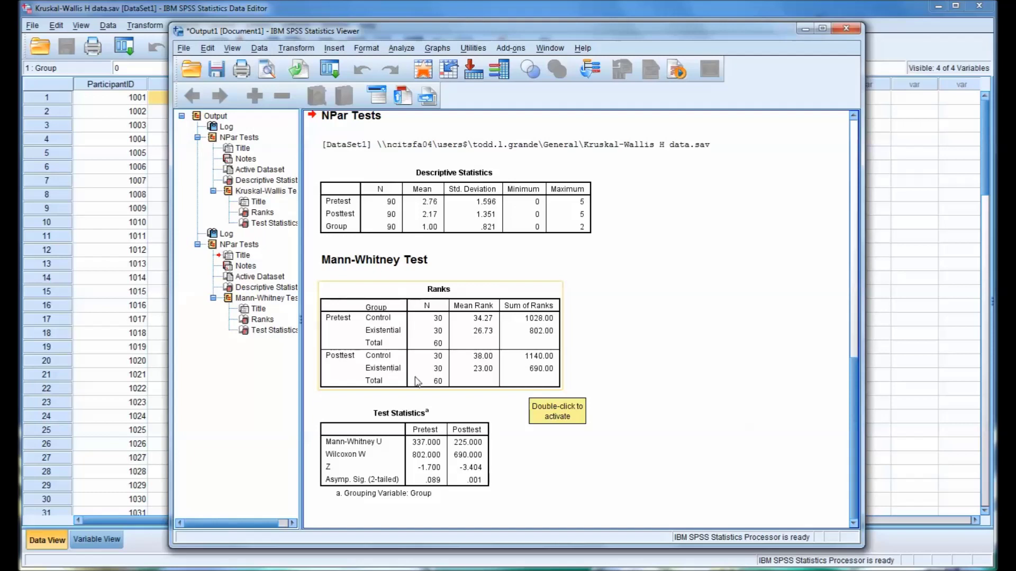
{"action": "left_click", "coordinate": [468, 471]}
{"action": "left_click", "coordinate": [525, 474]}
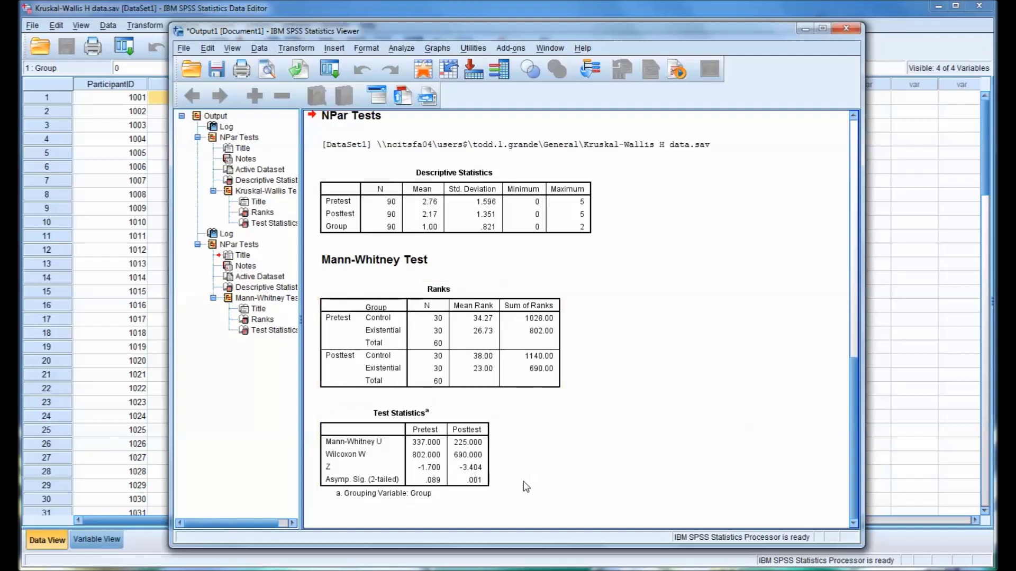
{"action": "left_click", "coordinate": [479, 501]}
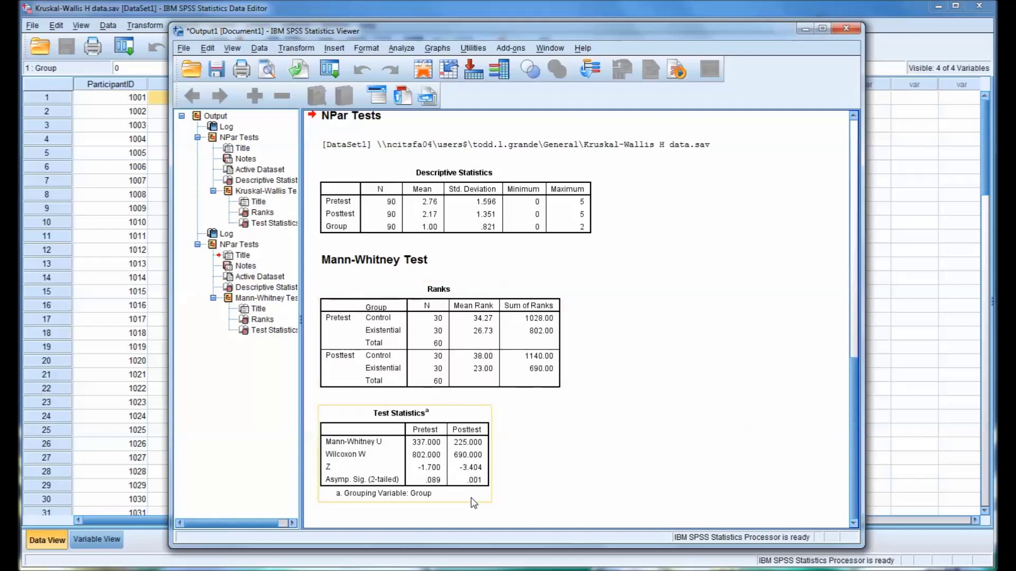
{"action": "left_click", "coordinate": [507, 500]}
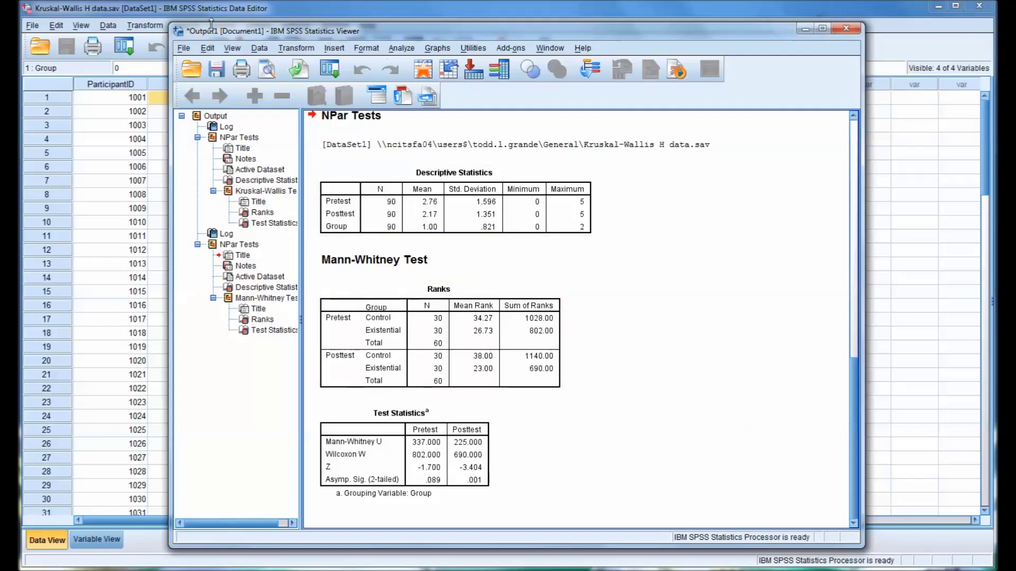
- Reopen 2 Independent Samples, redefine Group codes as 0 and 2, and run the test
{"action": "left_click", "coordinate": [230, 8]}
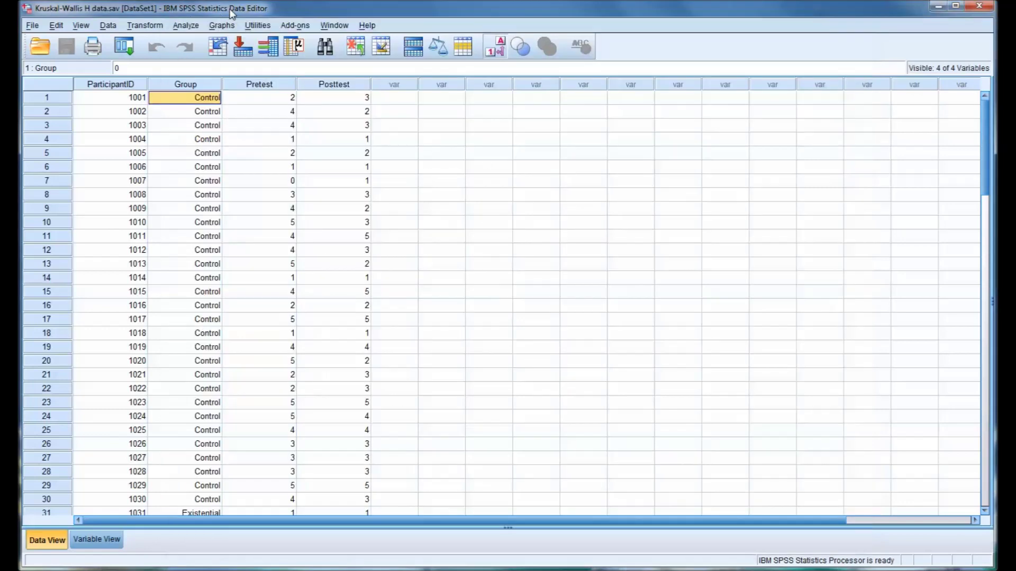
{"action": "left_click", "coordinate": [190, 26]}
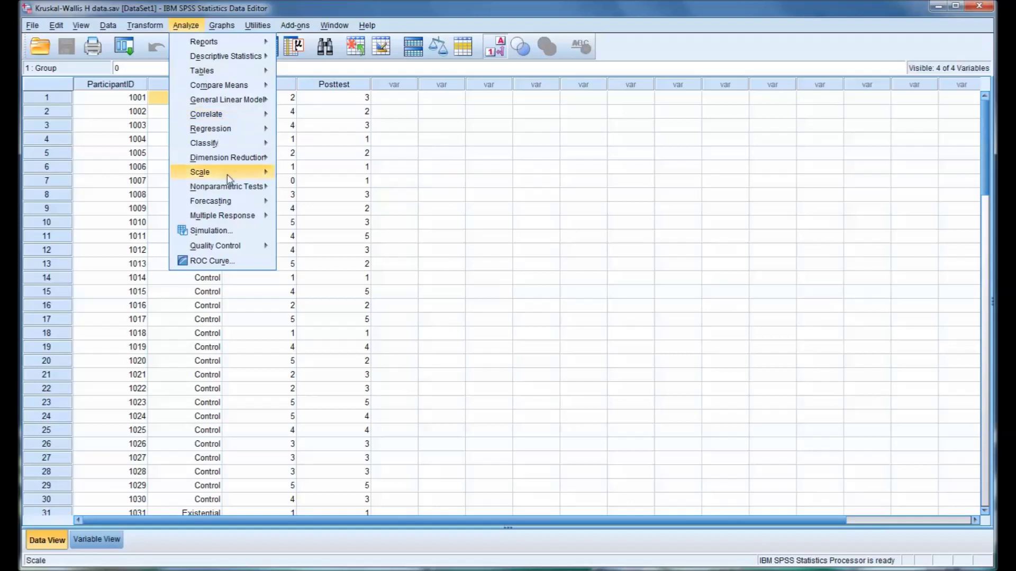
{"action": "mouse_move", "coordinate": [233, 189]}
{"action": "mouse_move", "coordinate": [339, 236]}
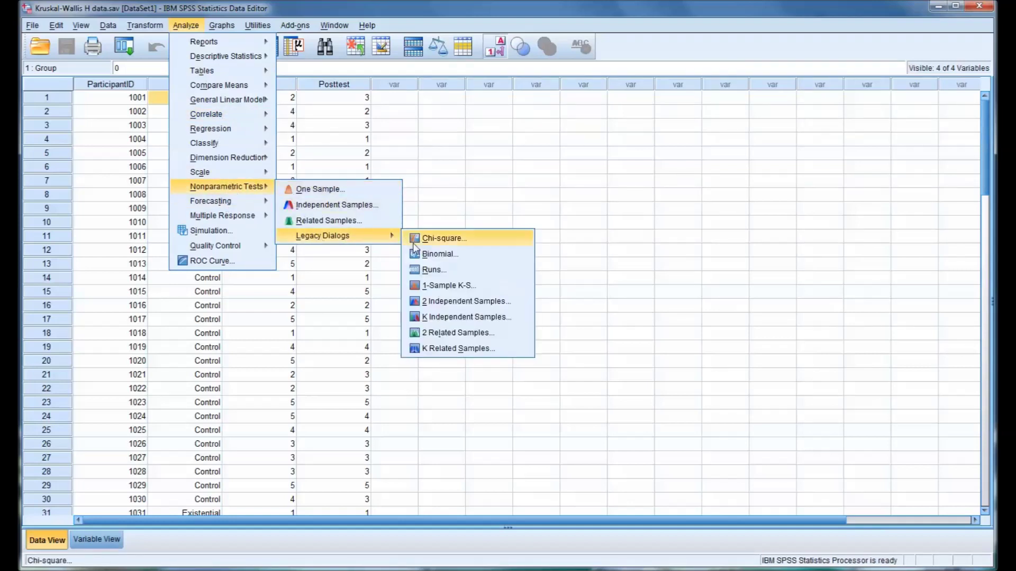
{"action": "left_click", "coordinate": [503, 315]}
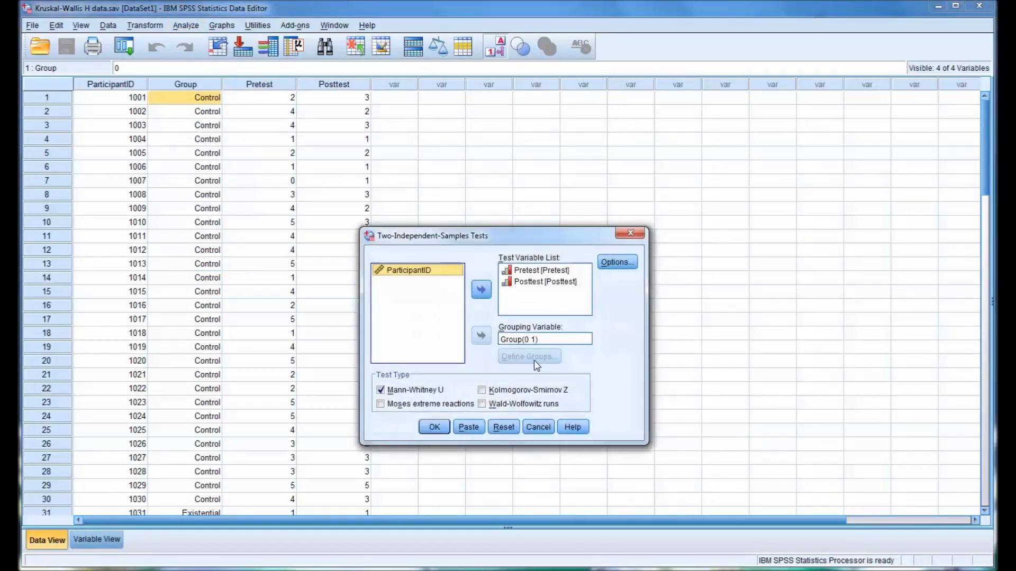
{"action": "left_click", "coordinate": [524, 339]}
{"action": "left_click", "coordinate": [526, 355]}
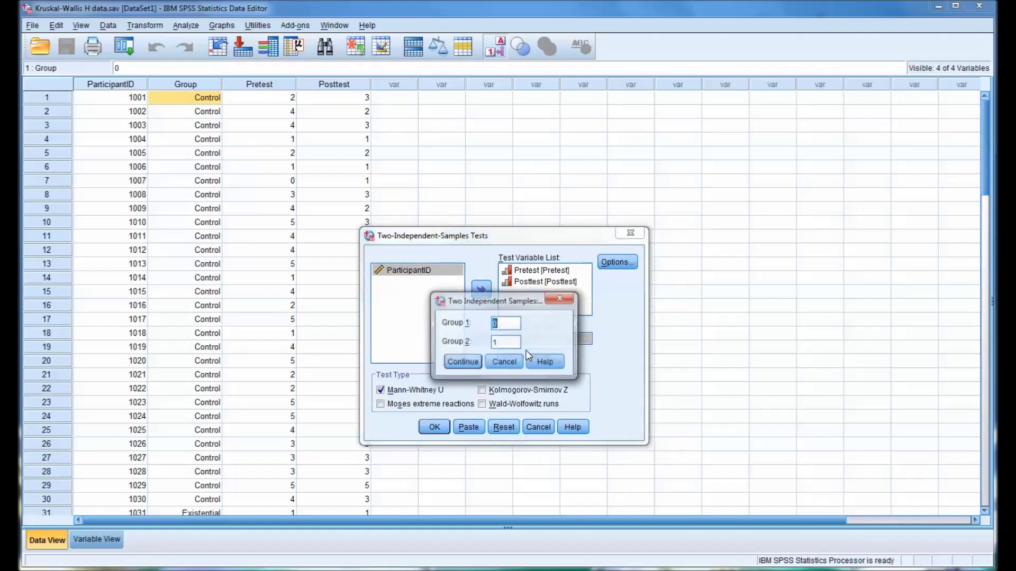
{"action": "key", "text": "Tab"}
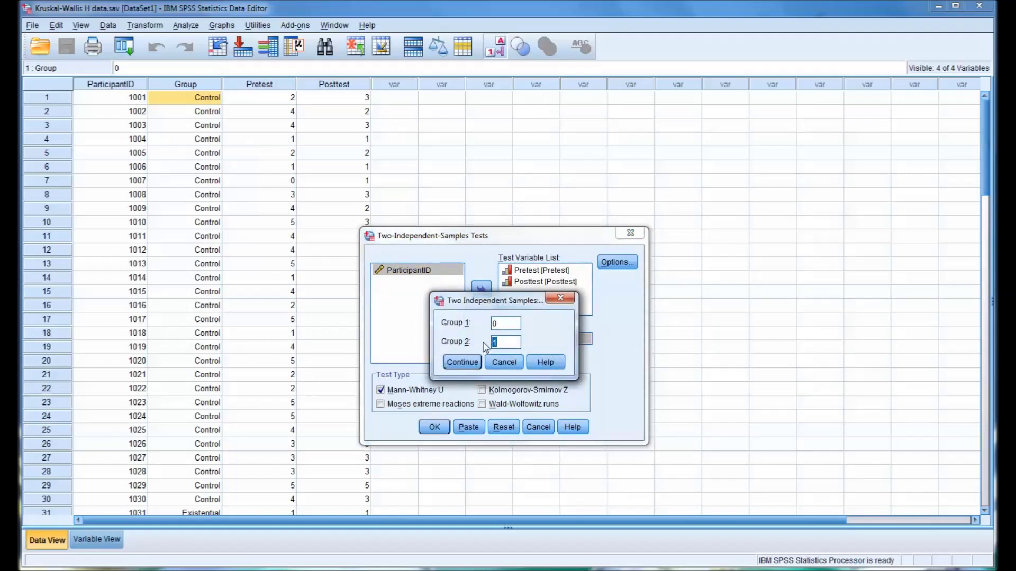
{"action": "left_click", "coordinate": [462, 363]}
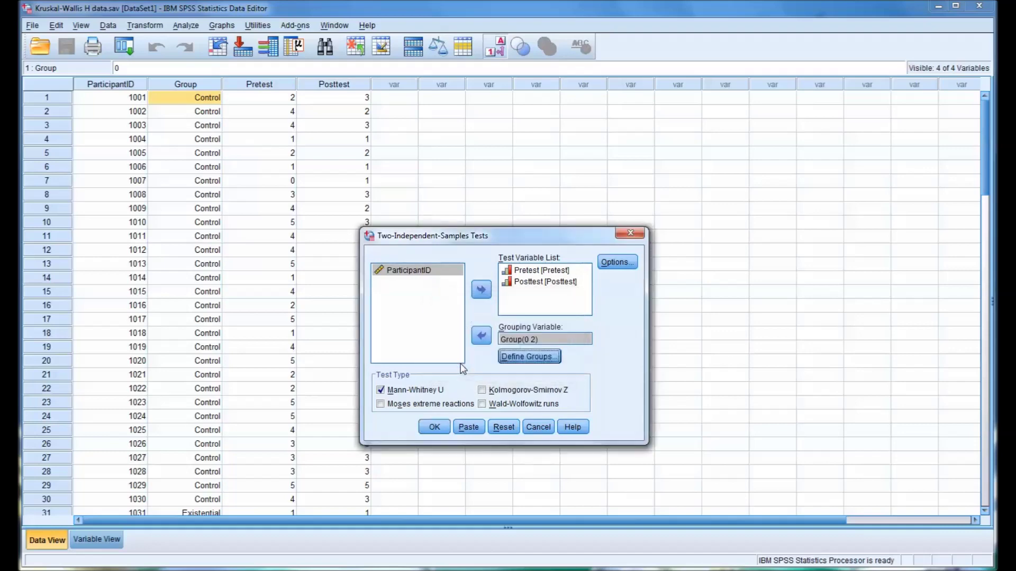
{"action": "left_click", "coordinate": [434, 428]}
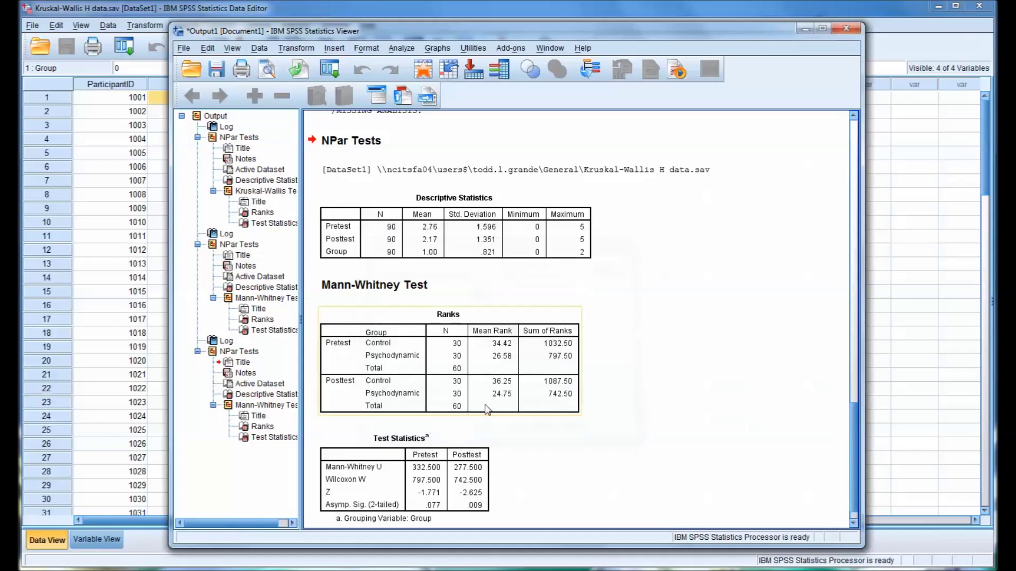
- Scroll the Control versus Psychodynamic output, then bring the Data Editor forward
{"action": "scroll", "coordinate": [507, 406], "scroll_direction": "down", "scroll_amount": 1}
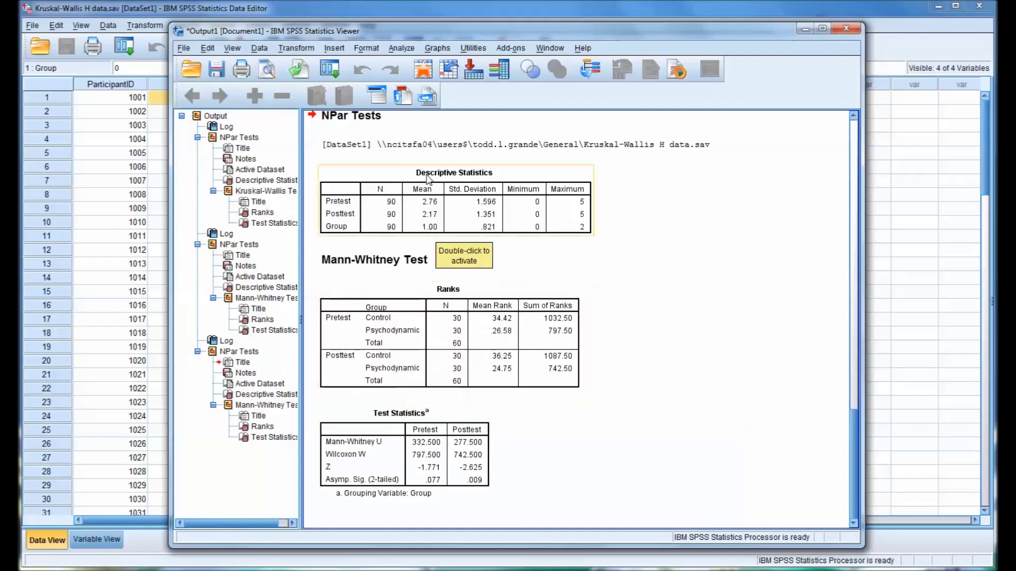
{"action": "left_click", "coordinate": [316, 7]}
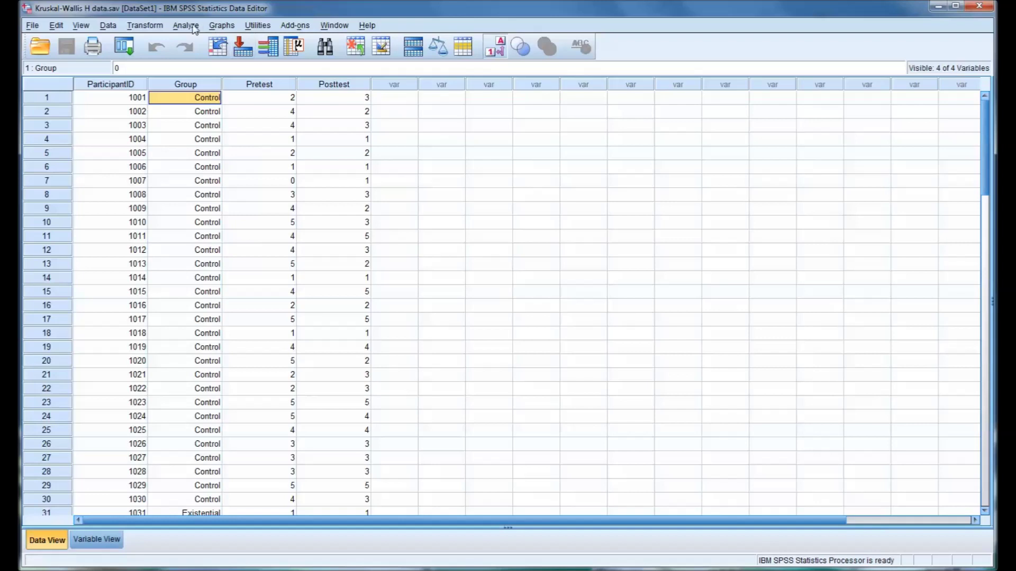
- Reopen 2 Independent Samples, define Group codes 1 and 2, and run the test
{"action": "left_click", "coordinate": [191, 27]}
{"action": "mouse_move", "coordinate": [238, 186]}
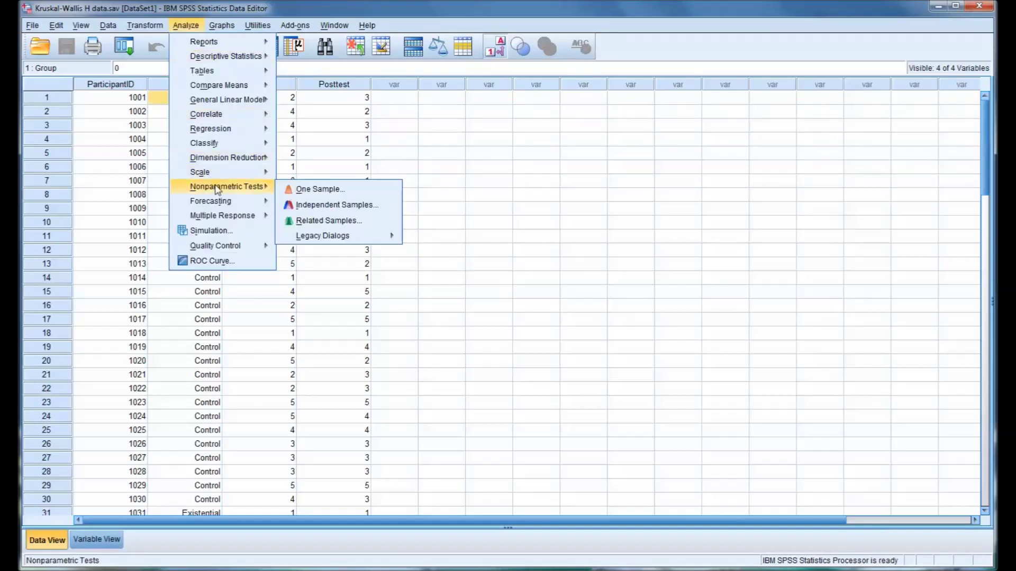
{"action": "mouse_move", "coordinate": [320, 237]}
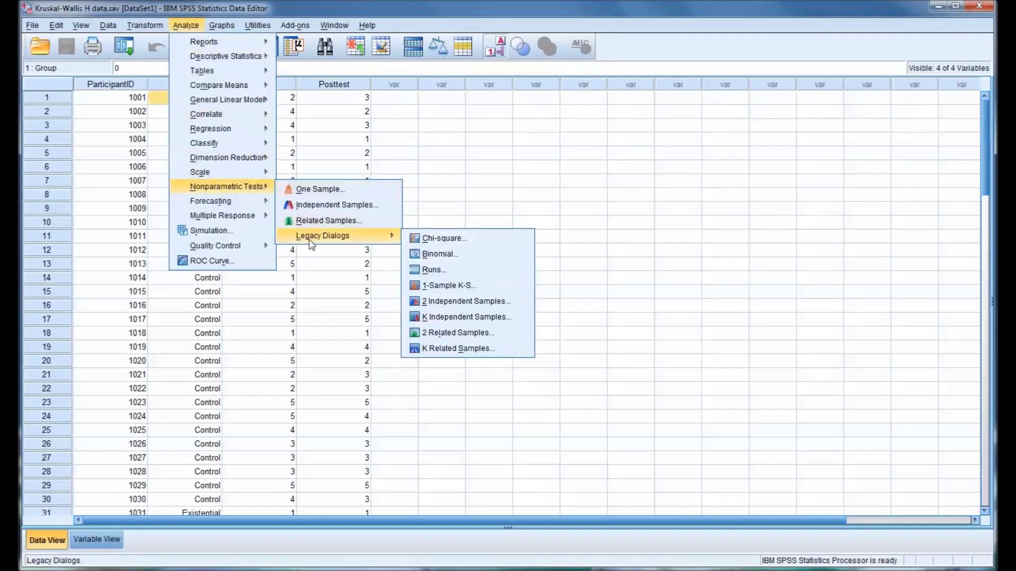
{"action": "left_click", "coordinate": [453, 301]}
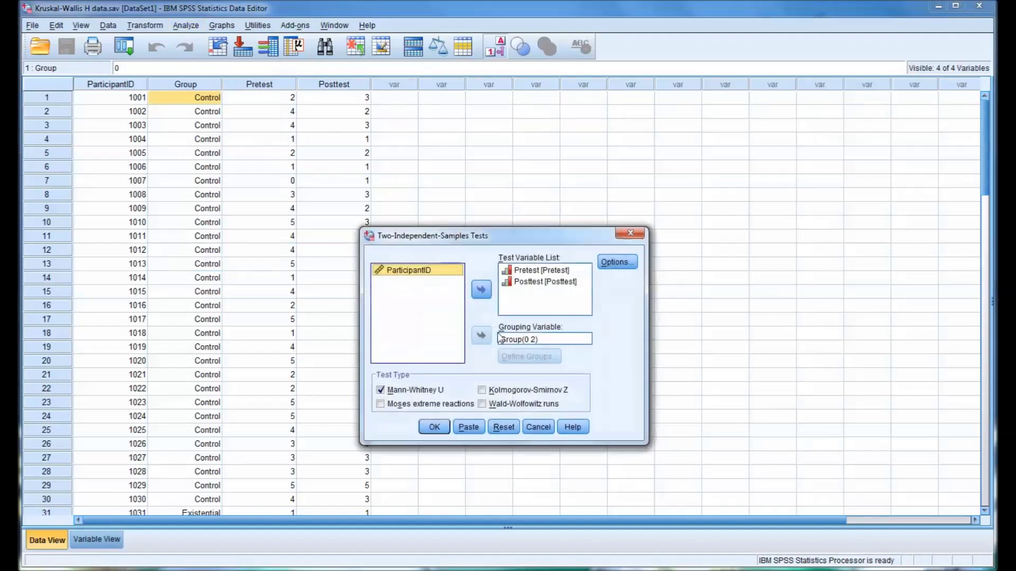
{"action": "left_click", "coordinate": [527, 340]}
{"action": "left_click", "coordinate": [521, 355]}
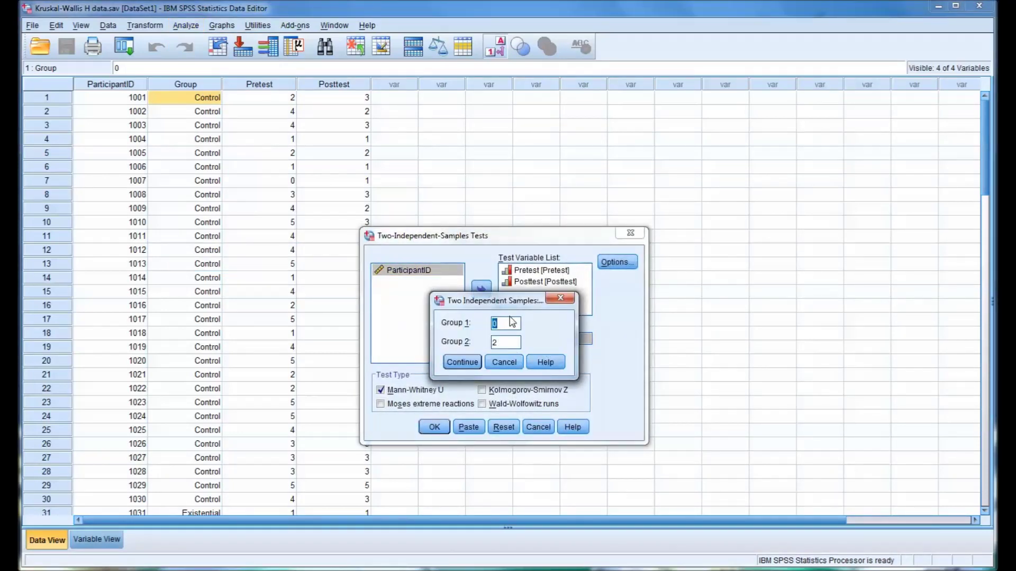
{"action": "left_click", "coordinate": [463, 362]}
{"action": "left_click", "coordinate": [434, 427]}
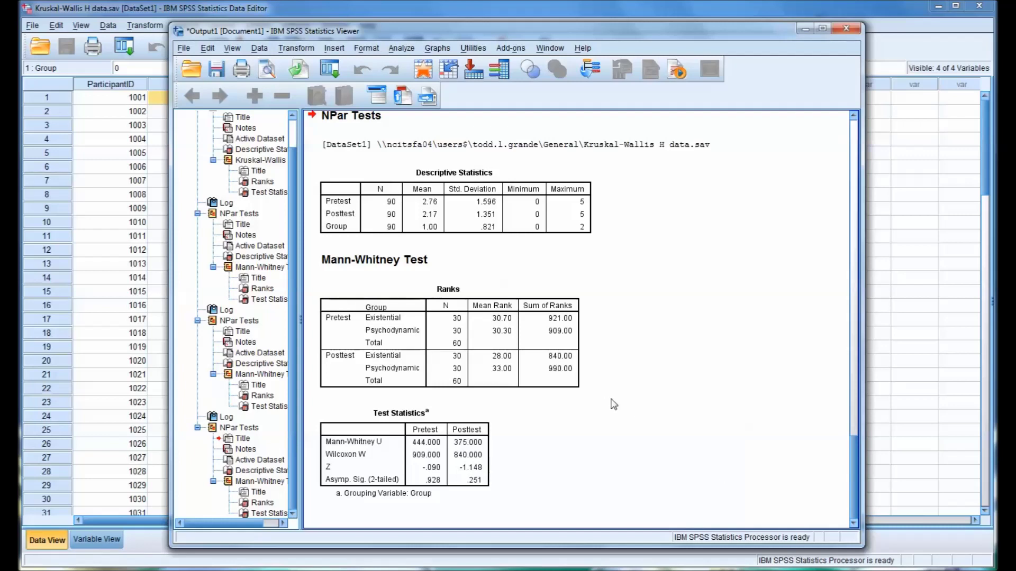
- Return to the participant data grid after reviewing the Existential vs Psychodynamic Mann-Whitney output
{"action": "left_click", "coordinate": [388, 8]}
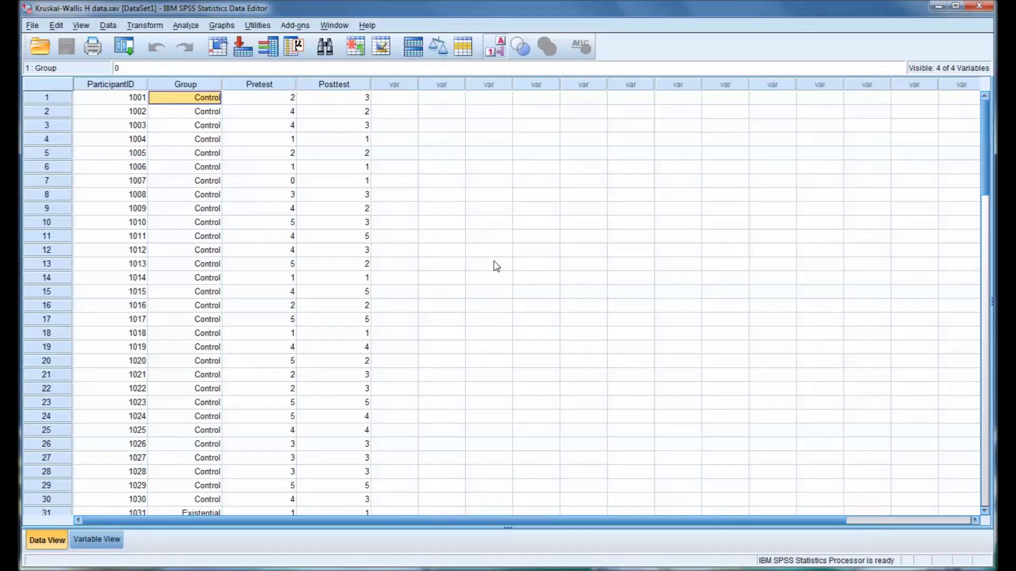